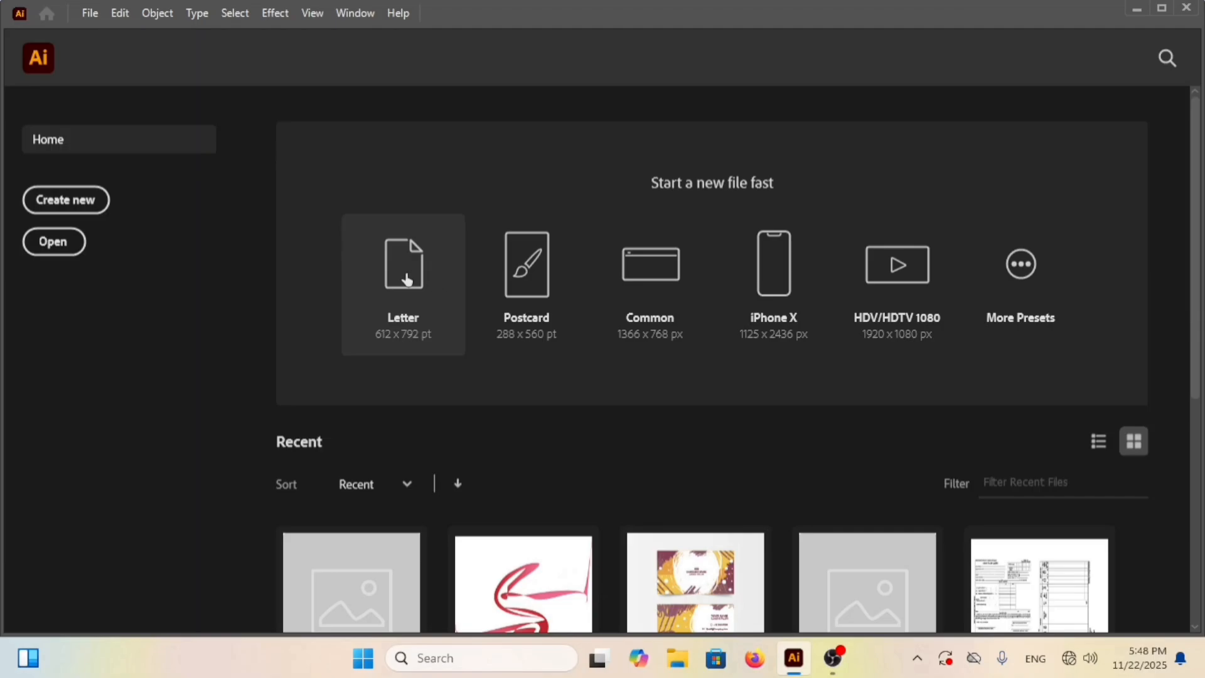
# Step: Draw a five-pointed star about 591 by 565 pt in a new Letter document and move it to the middle of the page
pyautogui.click(406, 280)
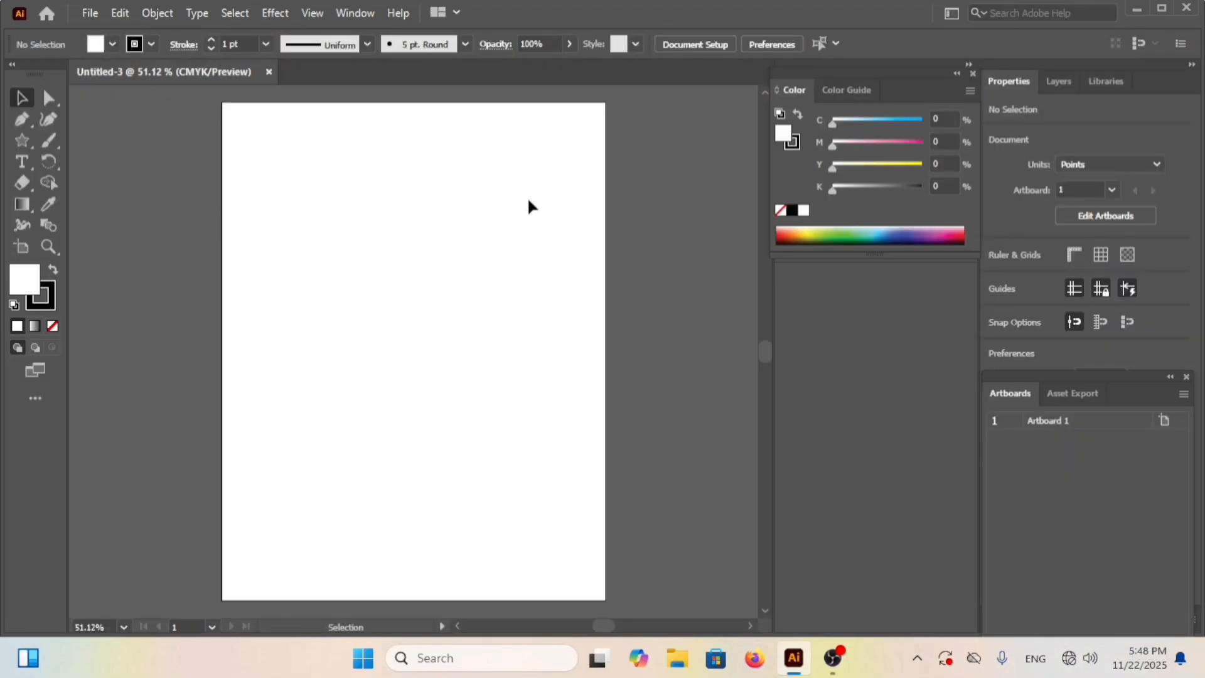
pyautogui.click(17, 144)
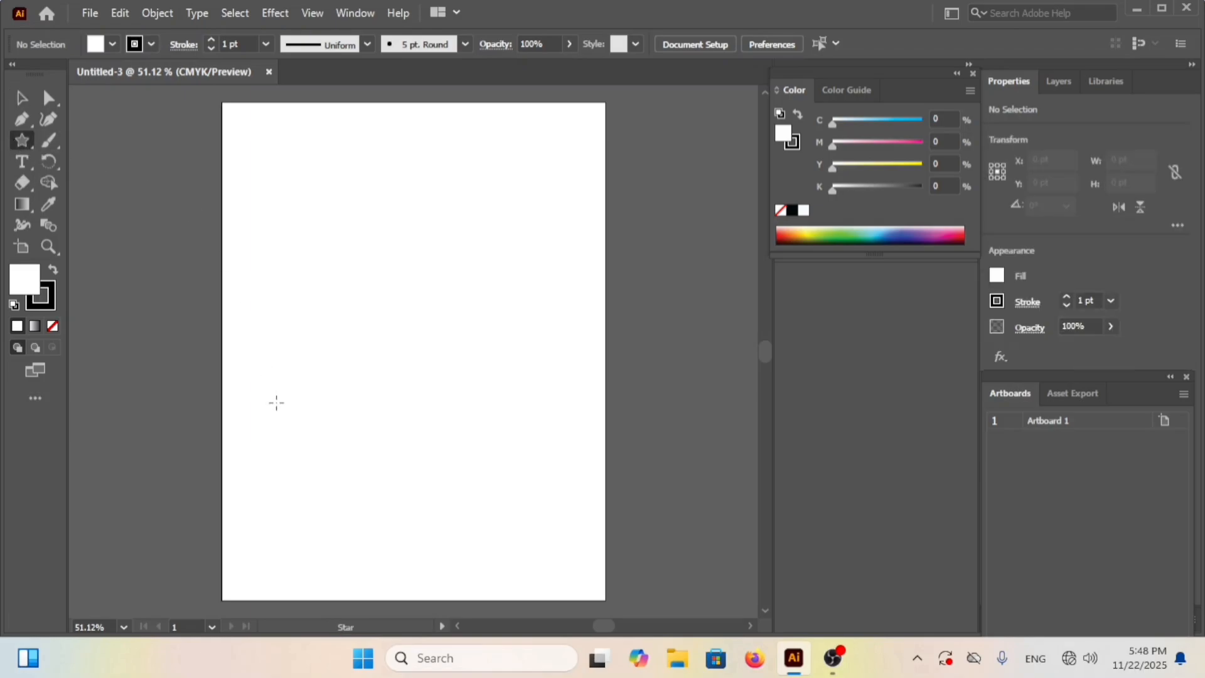
pyautogui.moveTo(279, 395); pyautogui.dragTo(393, 245)
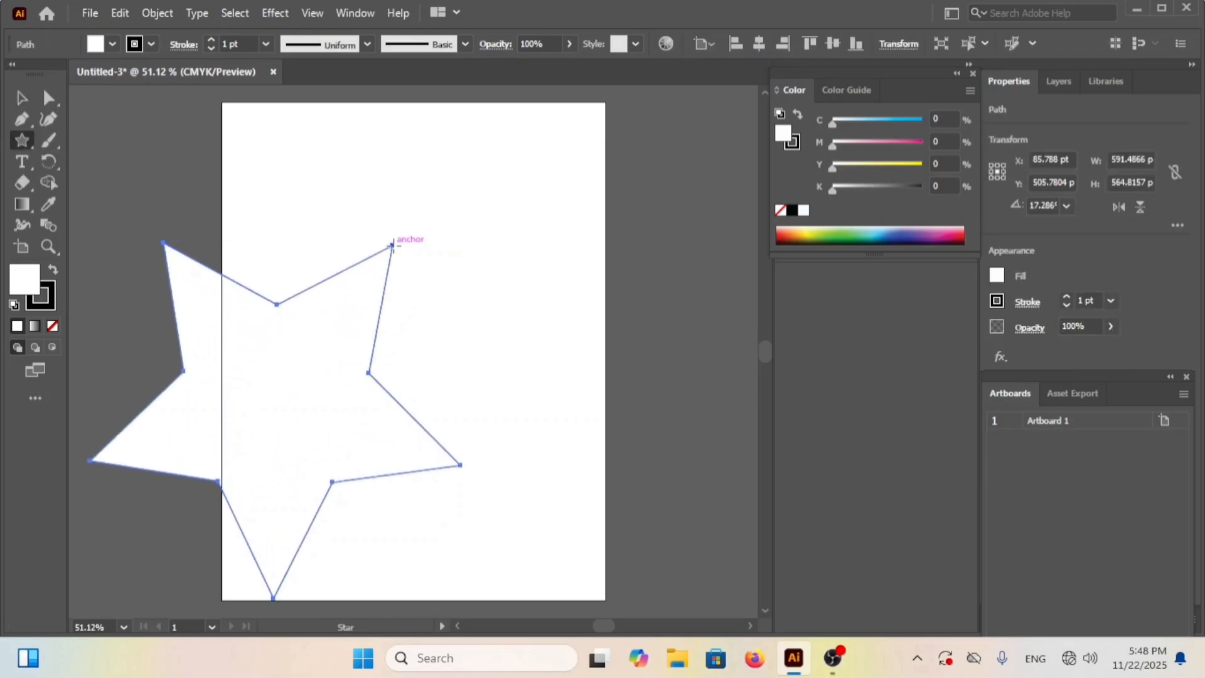
pyautogui.click(21, 97)
pyautogui.moveTo(325, 287); pyautogui.dragTo(472, 218)
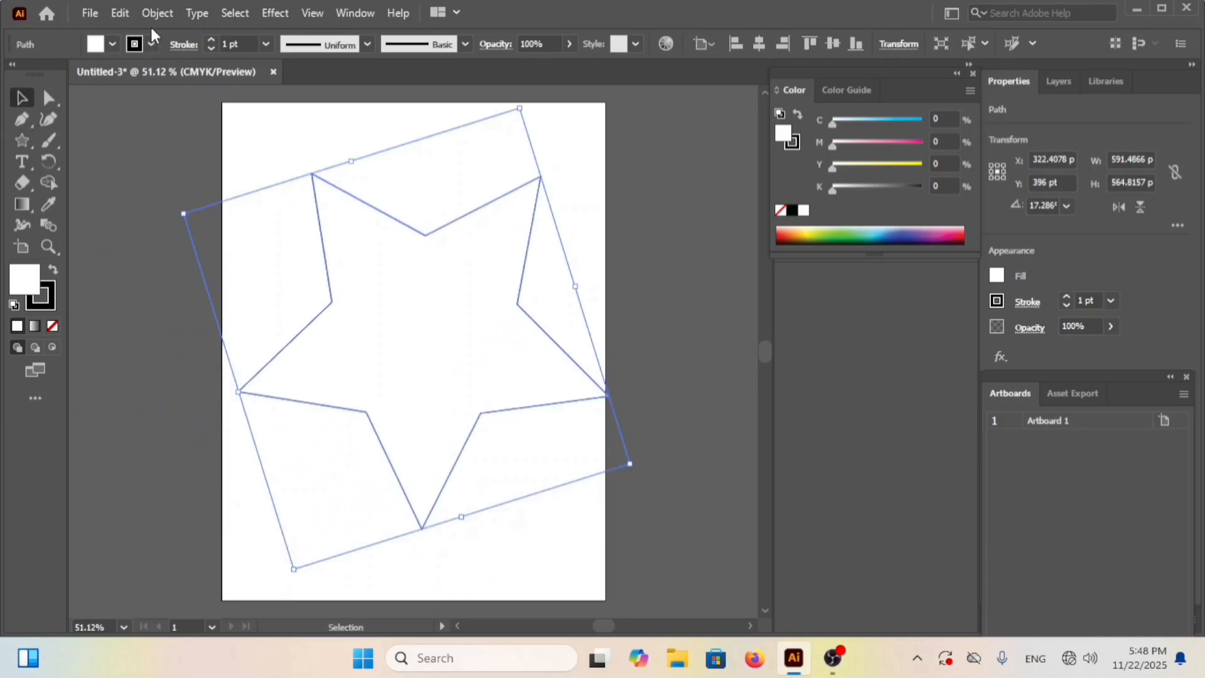
# Step: Fill the star with yellow and set its stroke weight to 5 pt
pyautogui.click(112, 45)
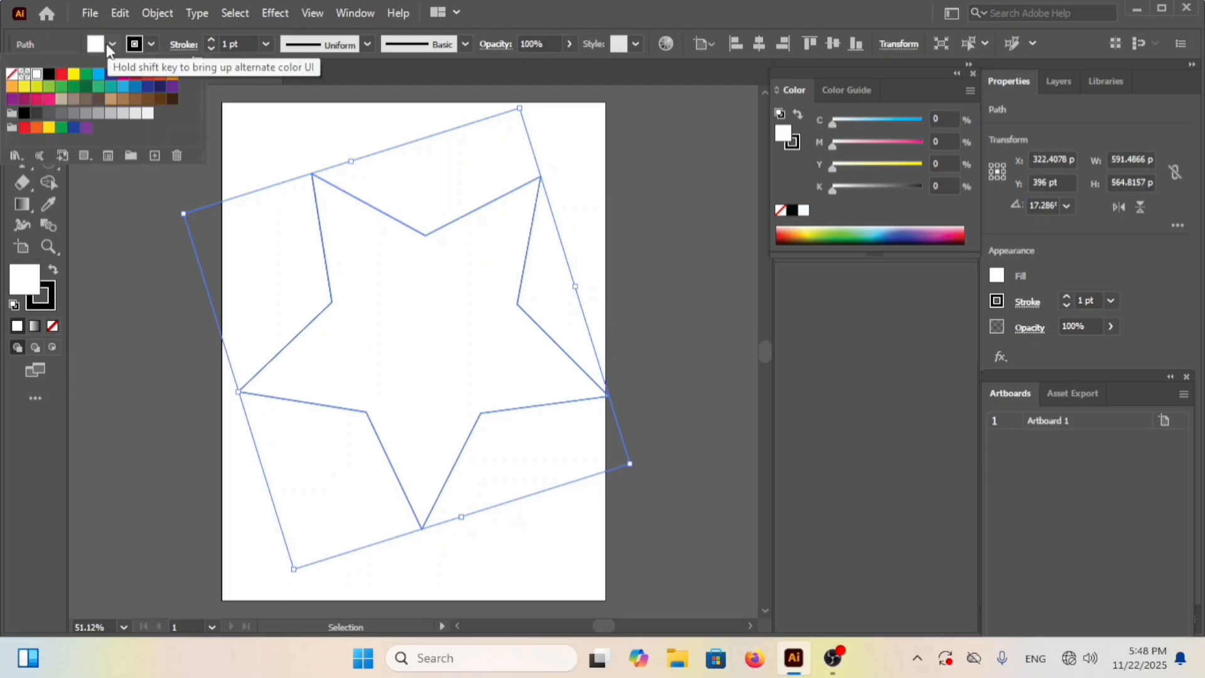
pyautogui.click(73, 75)
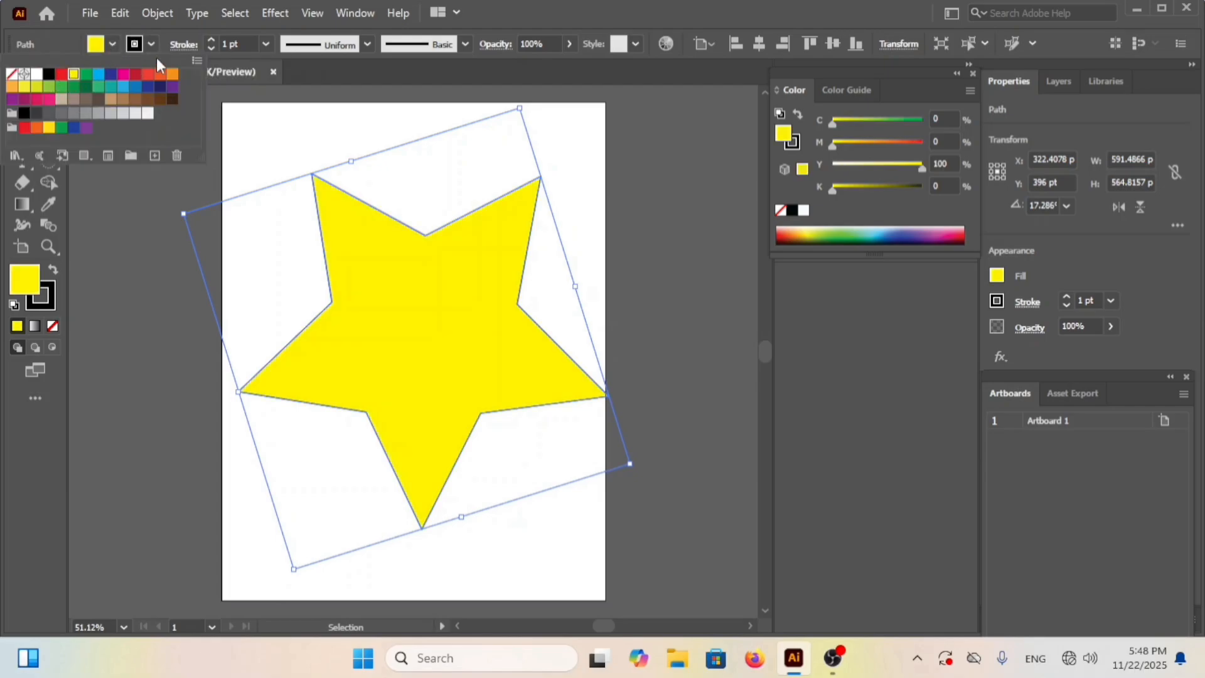
pyautogui.click(150, 45)
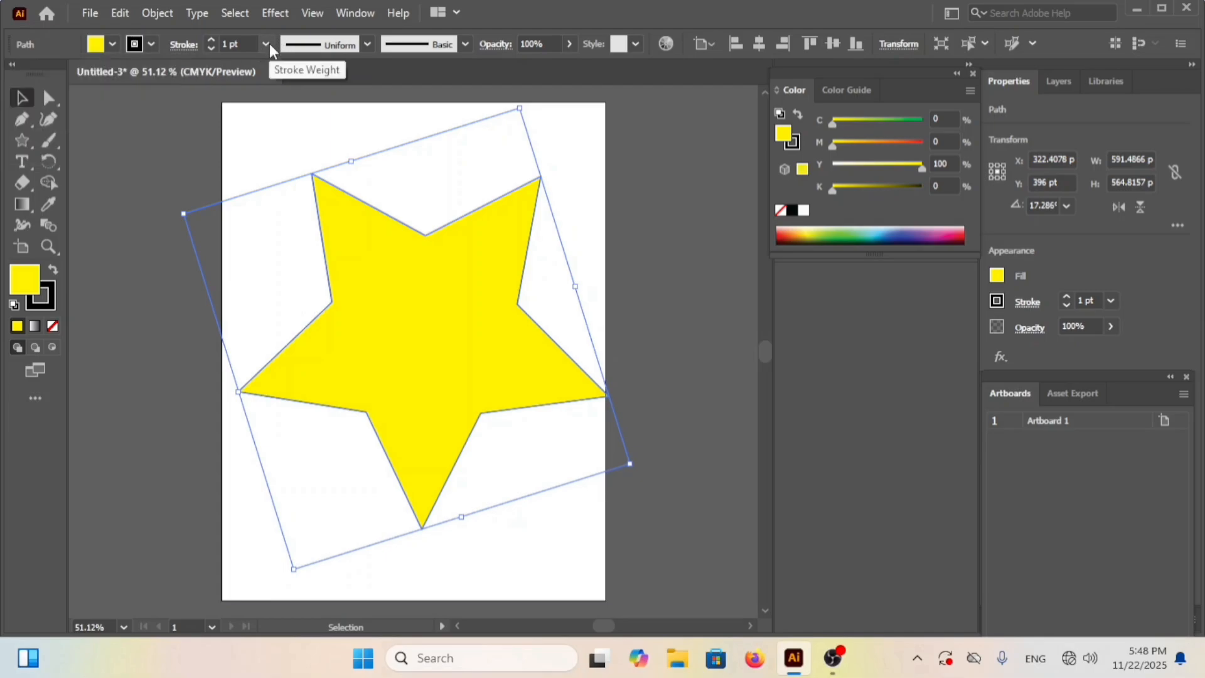
pyautogui.click(266, 44)
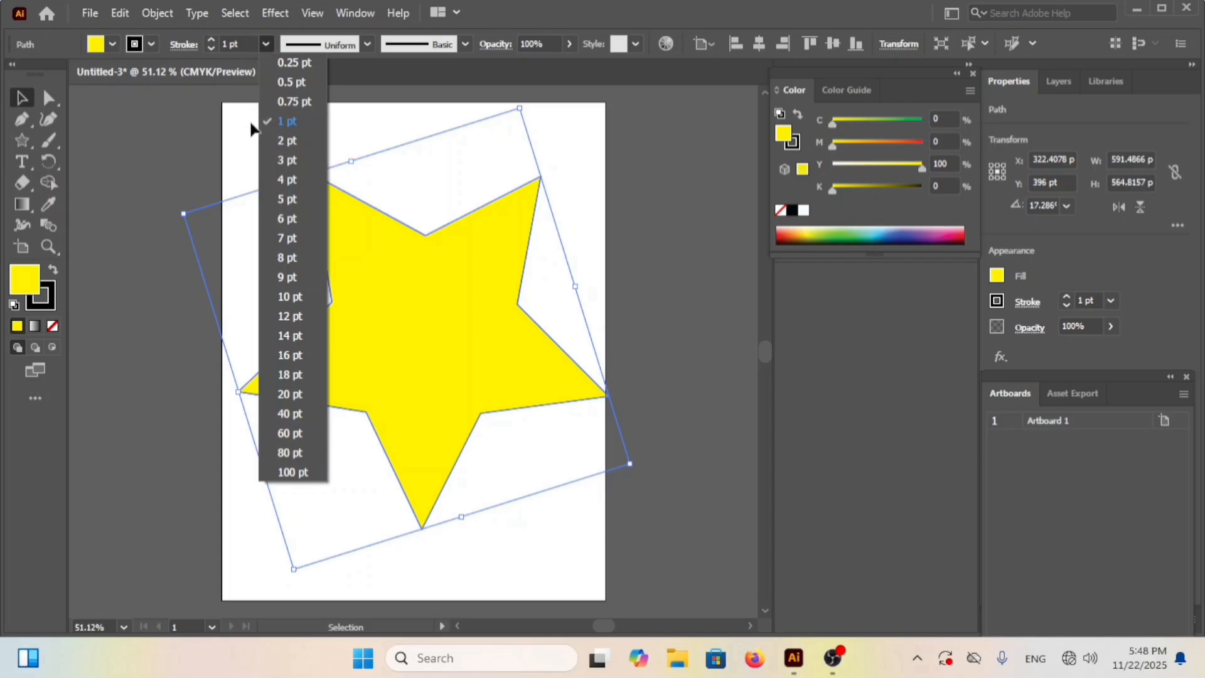
pyautogui.click(288, 199)
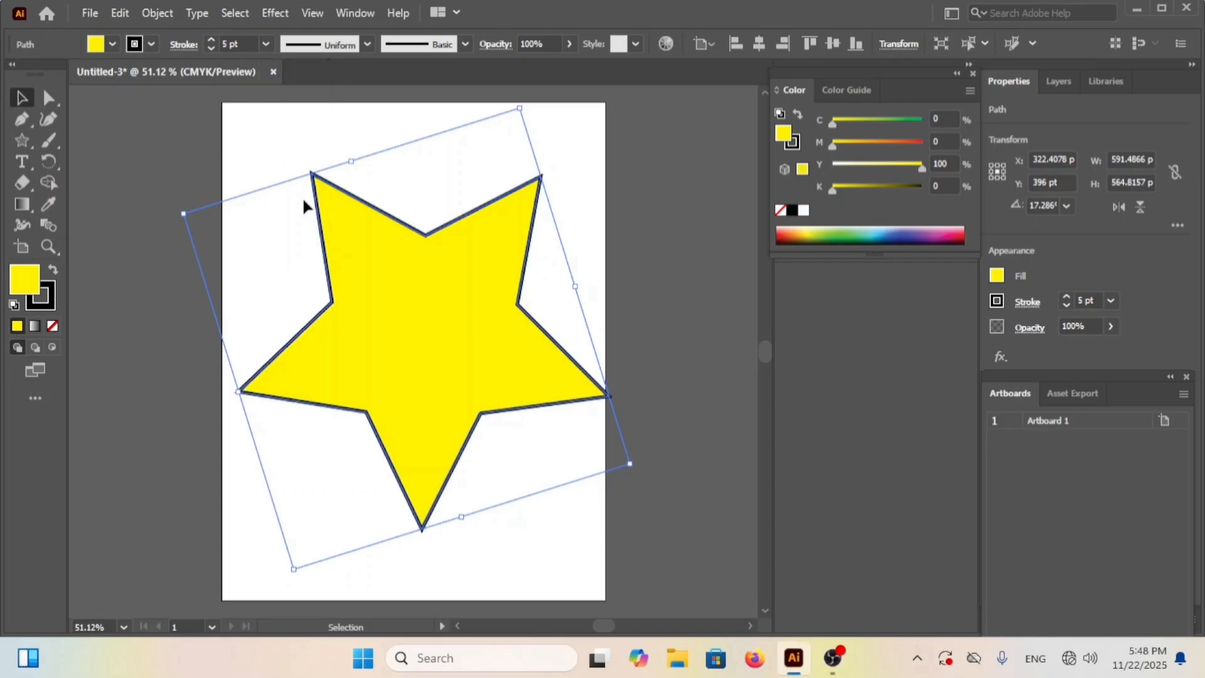
# Step: Shift the star slightly left and pull its upper-right and right tips onto the left tip, forming a winged shape
pyautogui.click(50, 101)
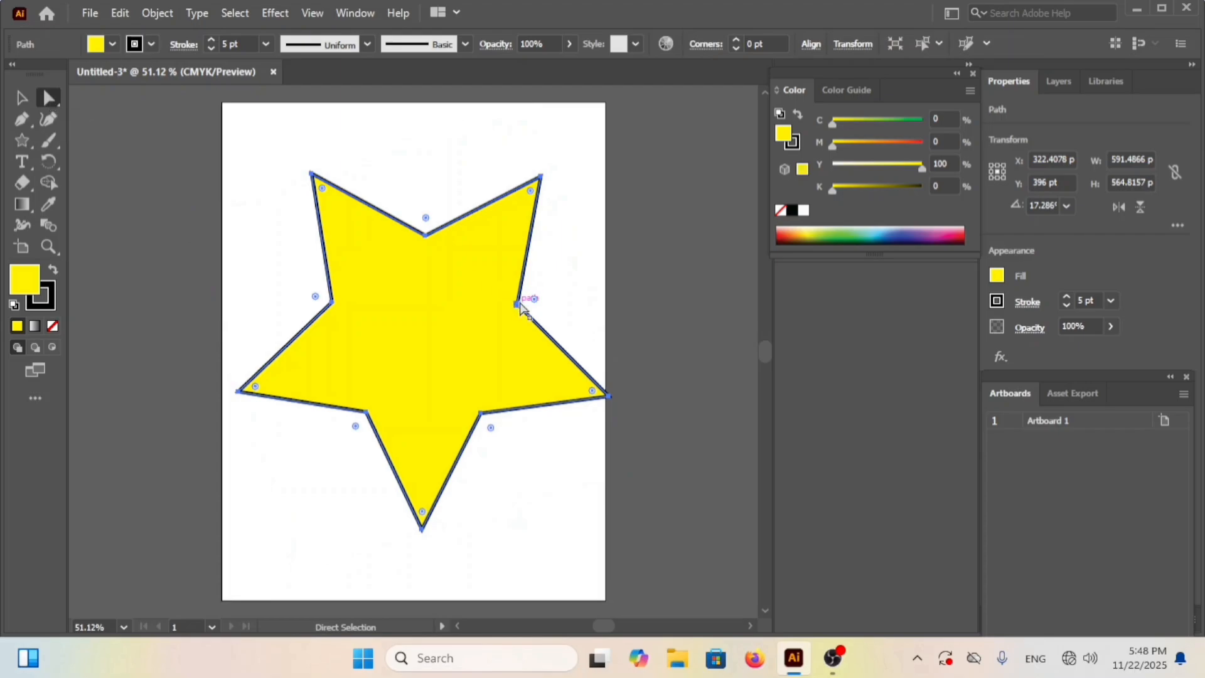
pyautogui.moveTo(464, 274); pyautogui.dragTo(423, 287)
pyautogui.moveTo(502, 186); pyautogui.dragTo(197, 403)
pyautogui.moveTo(564, 409); pyautogui.dragTo(201, 401)
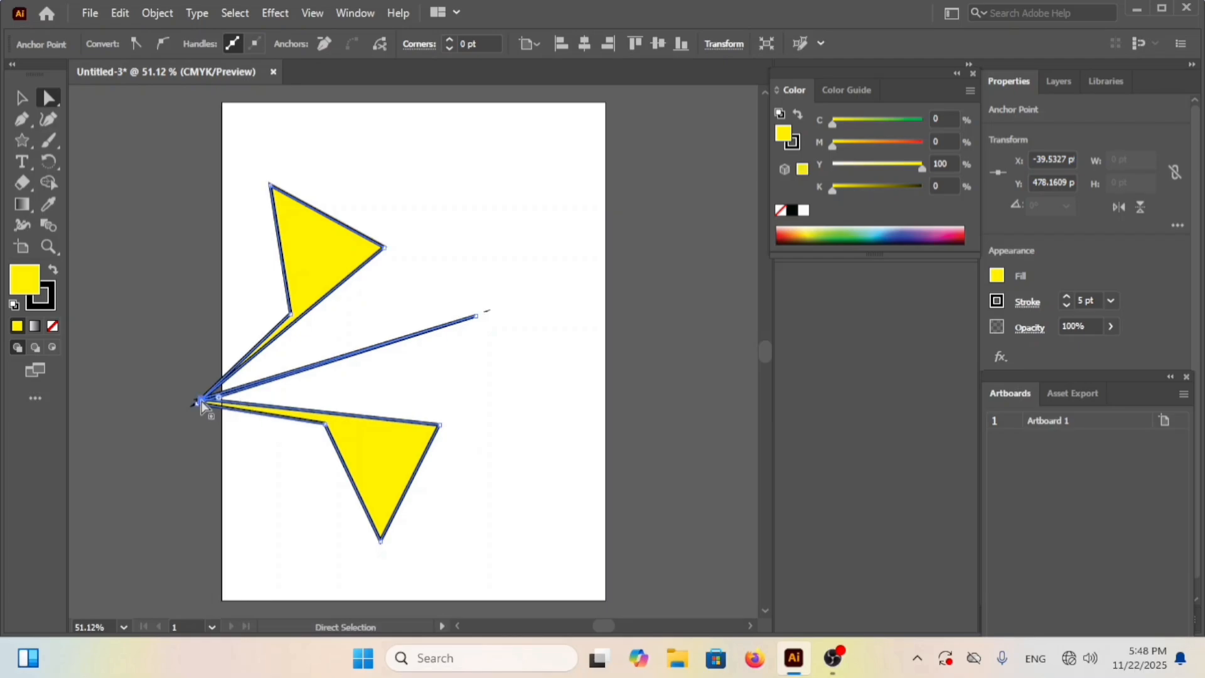
pyautogui.click(551, 366)
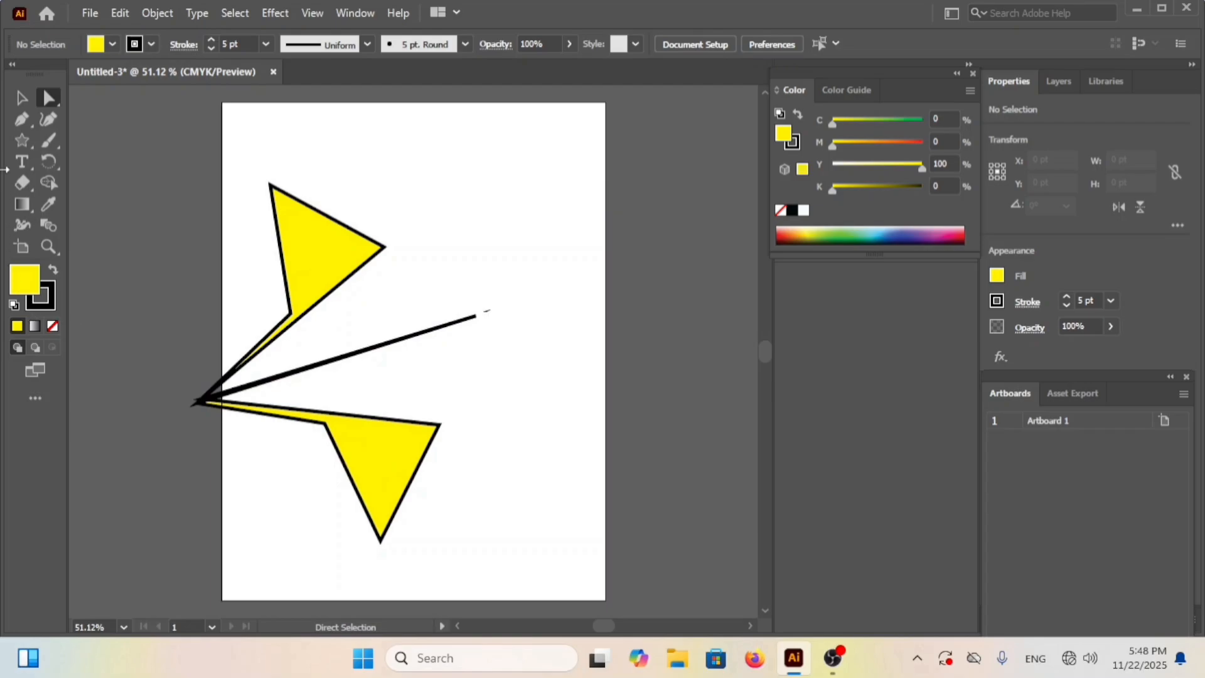
# Step: Move the winged shape back onto the page and scale it down to about 476 by 331 pt
pyautogui.click(21, 97)
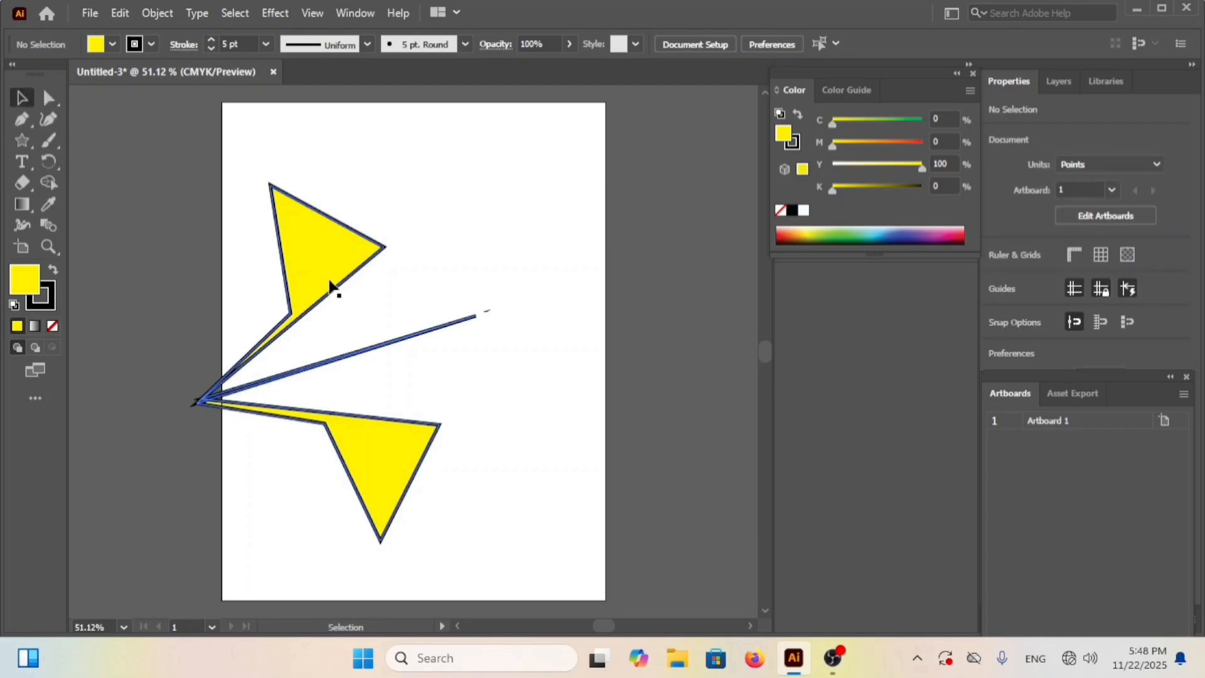
pyautogui.moveTo(333, 285); pyautogui.dragTo(405, 255)
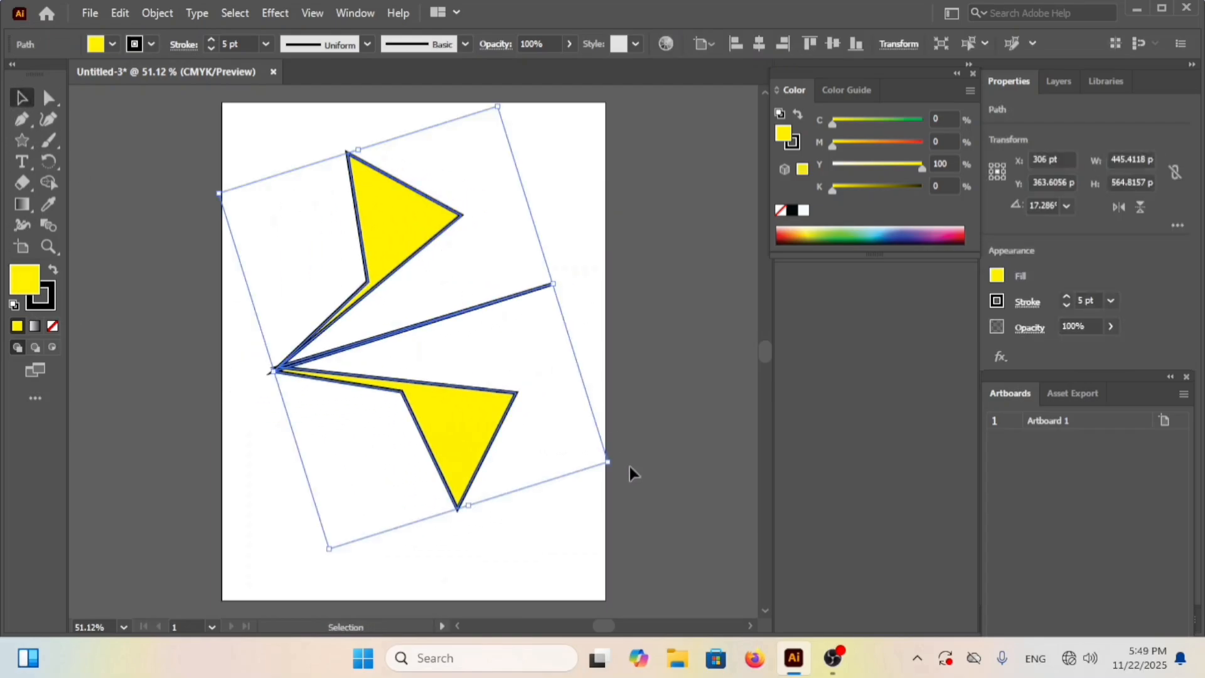
pyautogui.moveTo(607, 465); pyautogui.dragTo(582, 327)
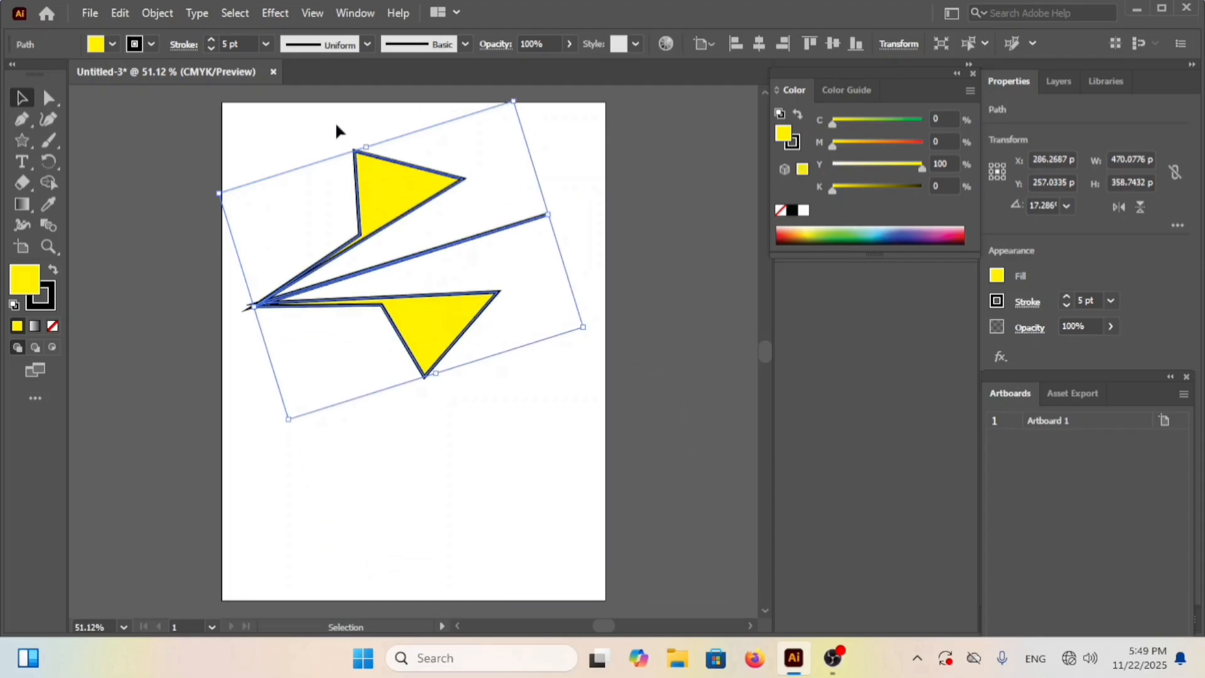
pyautogui.click(264, 192)
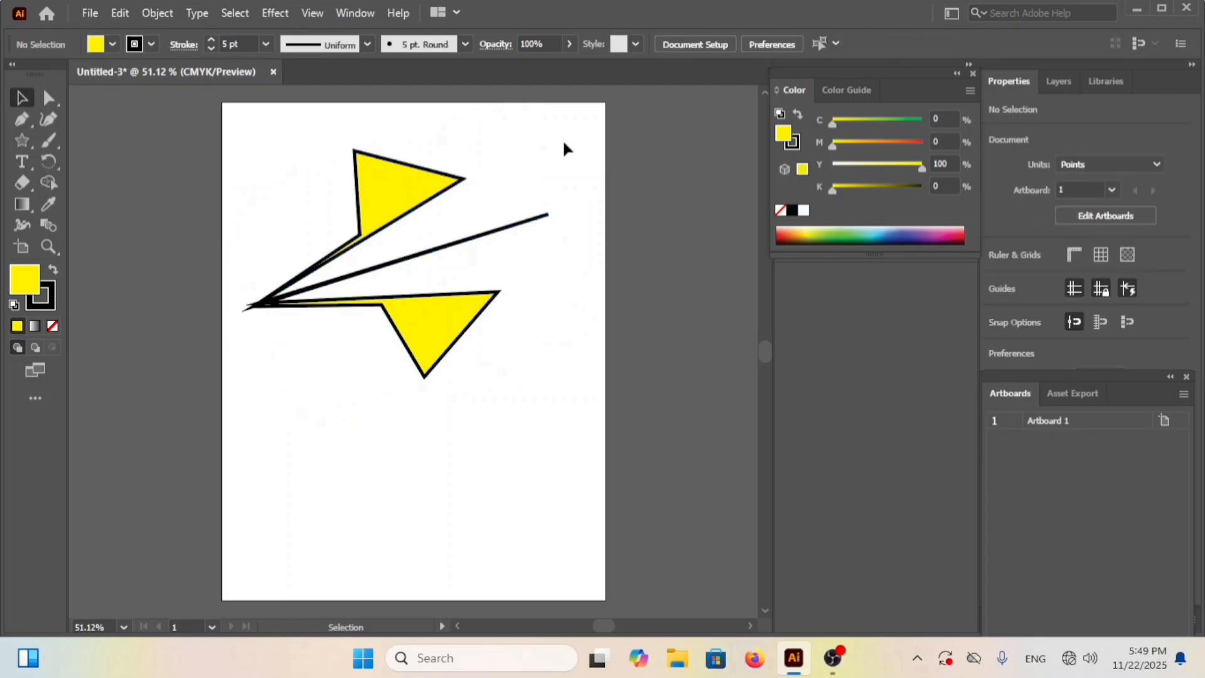
pyautogui.click(379, 188)
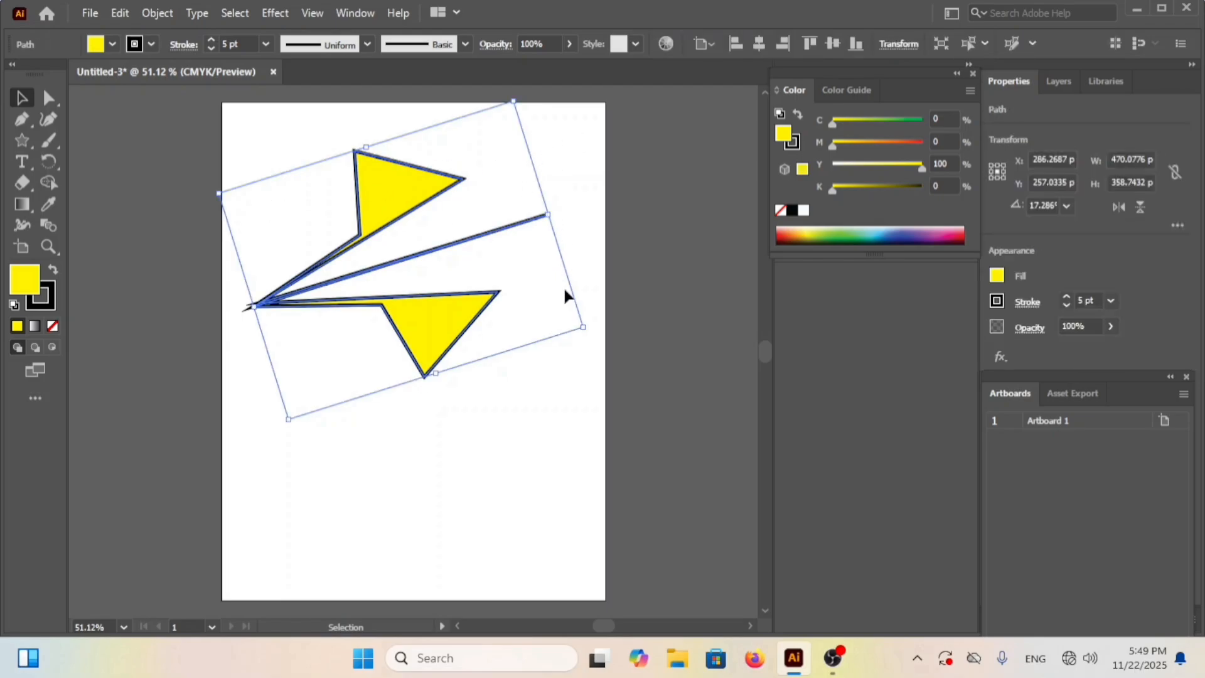
pyautogui.moveTo(586, 333); pyautogui.dragTo(581, 308)
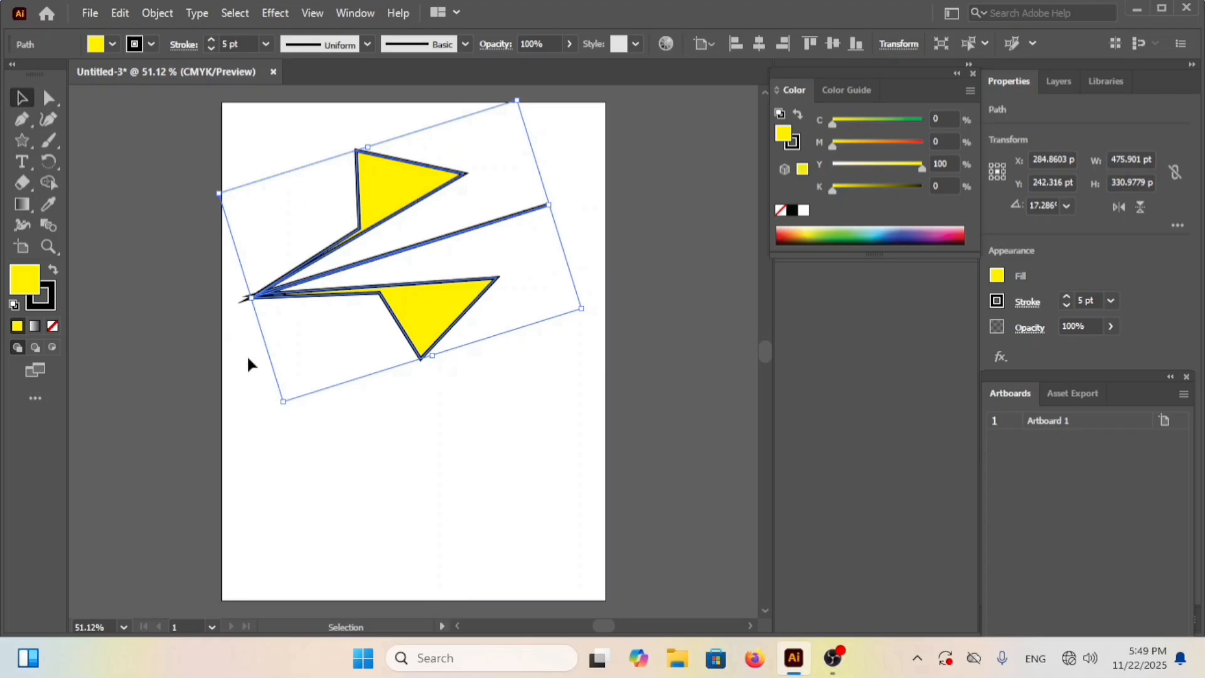
# Step: Rotate the winged shape so its joined point faces down, and resize it to about 380 by 293 pt in the page's upper half
pyautogui.moveTo(276, 408); pyautogui.dragTo(499, 420)
pyautogui.moveTo(440, 232); pyautogui.dragTo(413, 281)
pyautogui.moveTo(476, 456); pyautogui.dragTo(487, 345)
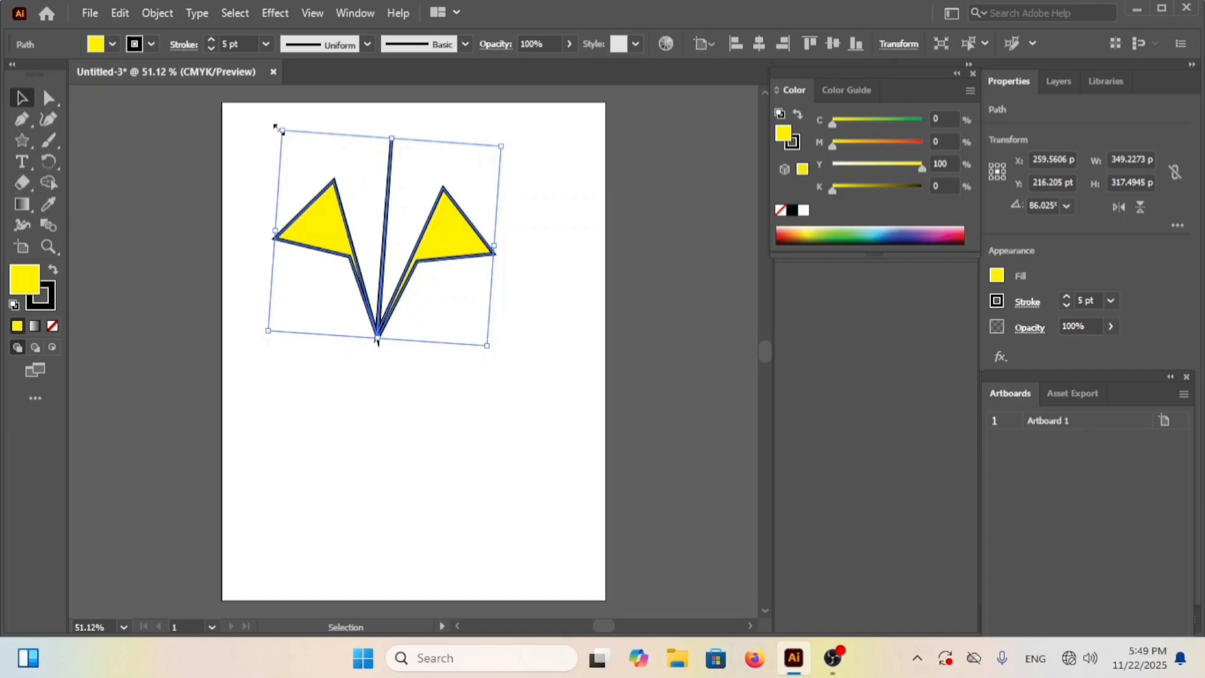
pyautogui.moveTo(276, 127); pyautogui.dragTo(262, 144)
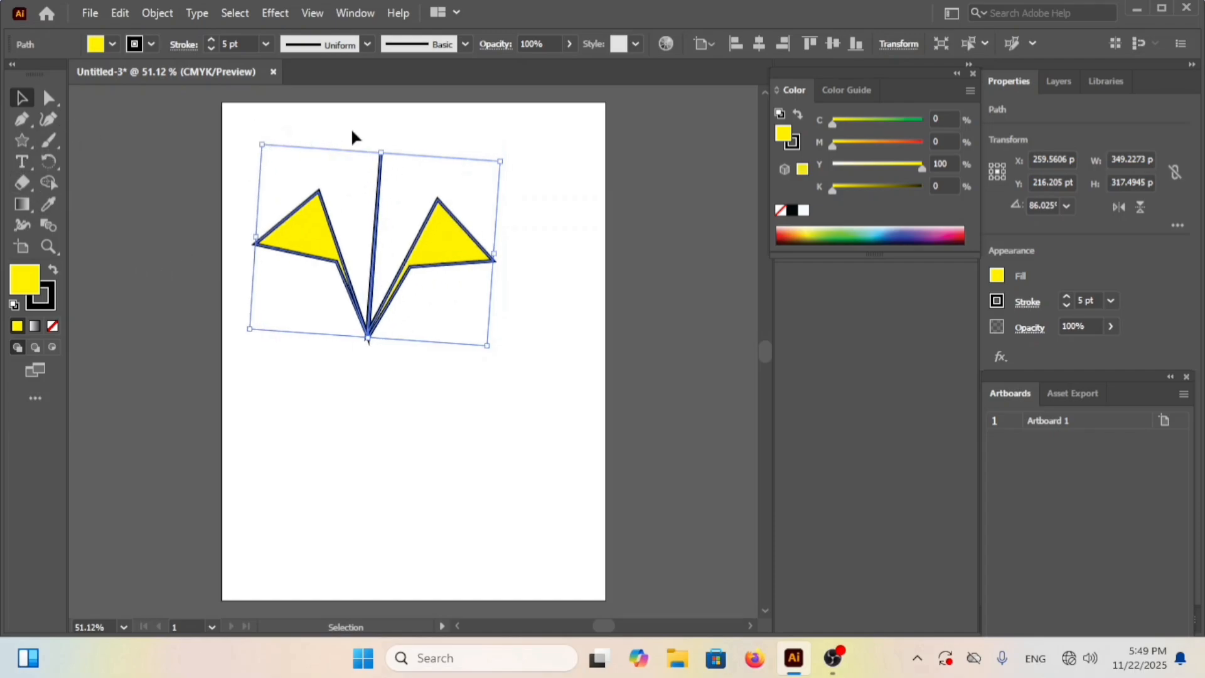
pyautogui.moveTo(509, 161)
pyautogui.mouseDown()
pyautogui.moveTo(503, 130)
pyautogui.moveTo(499, 153)
pyautogui.mouseUp()
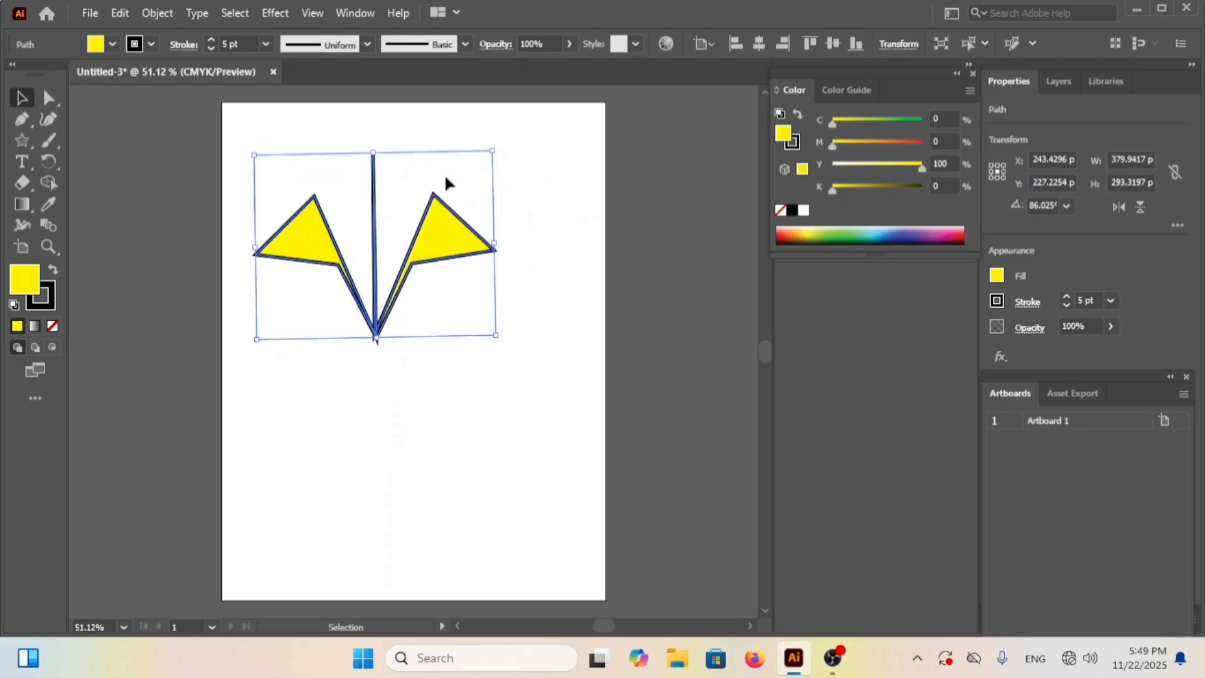
pyautogui.click(428, 178)
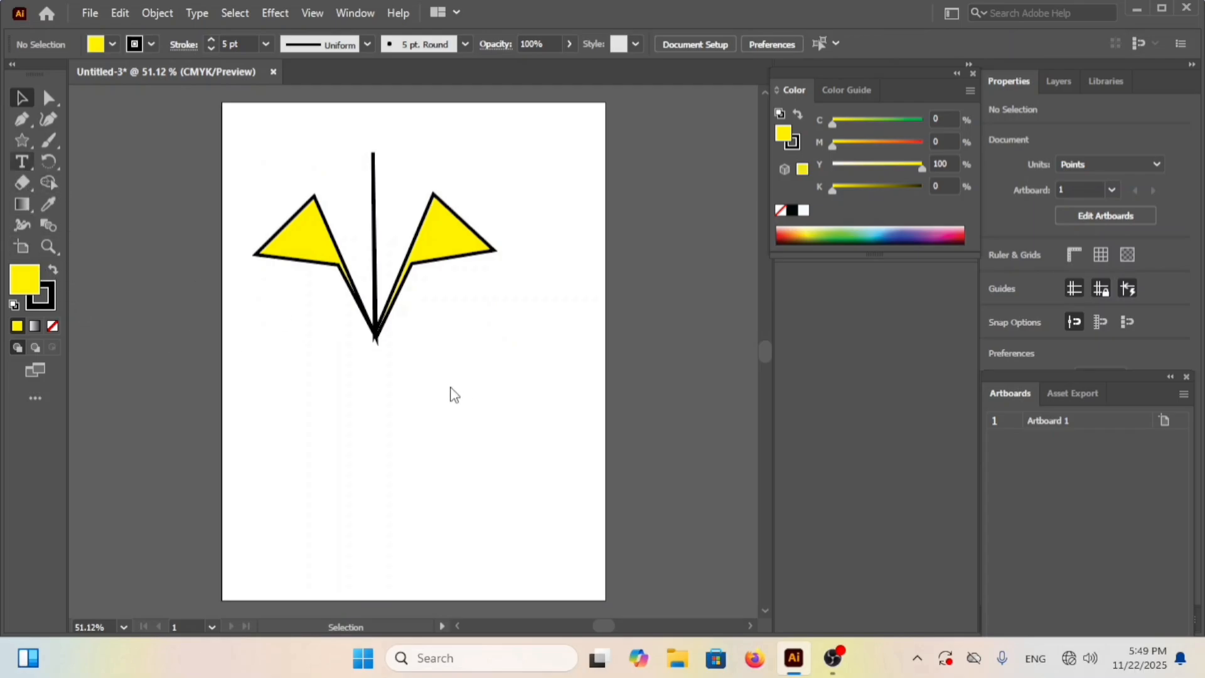
# Step: Add the text "samanala" directly beneath the shape's lower point, replacing the placeholder text
pyautogui.press('t')
pyautogui.click(370, 351)
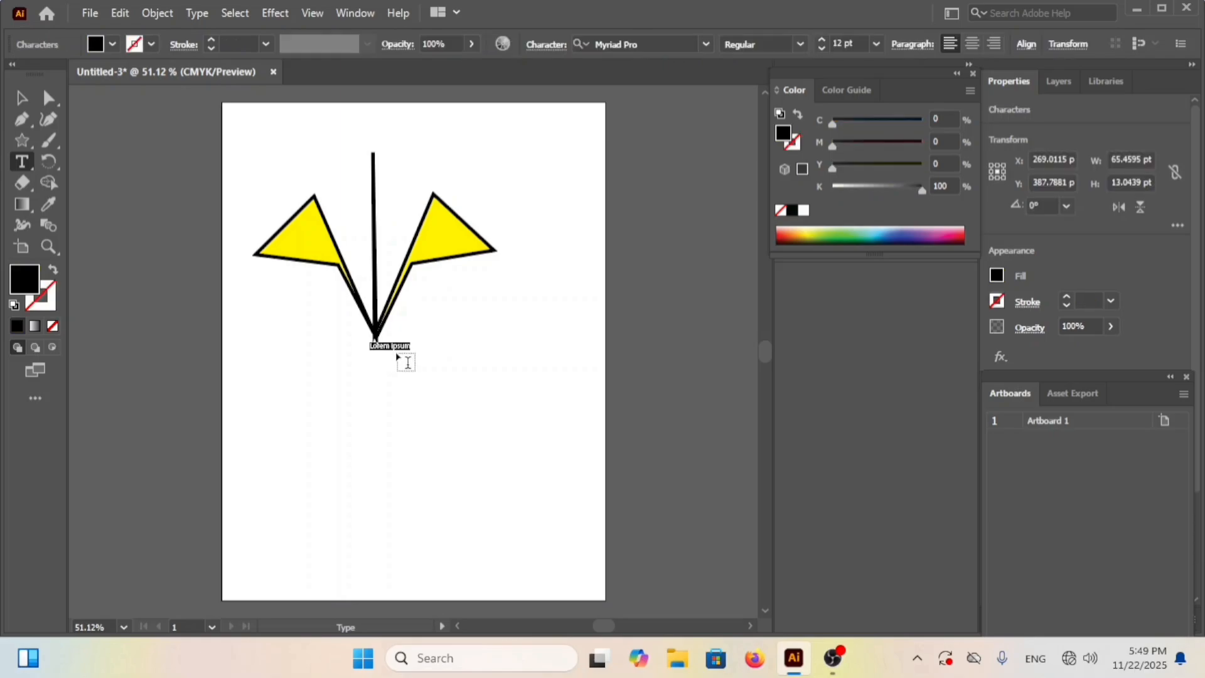
pyautogui.scroll(5, 403, 357)
pyautogui.scroll(2, 394, 356)
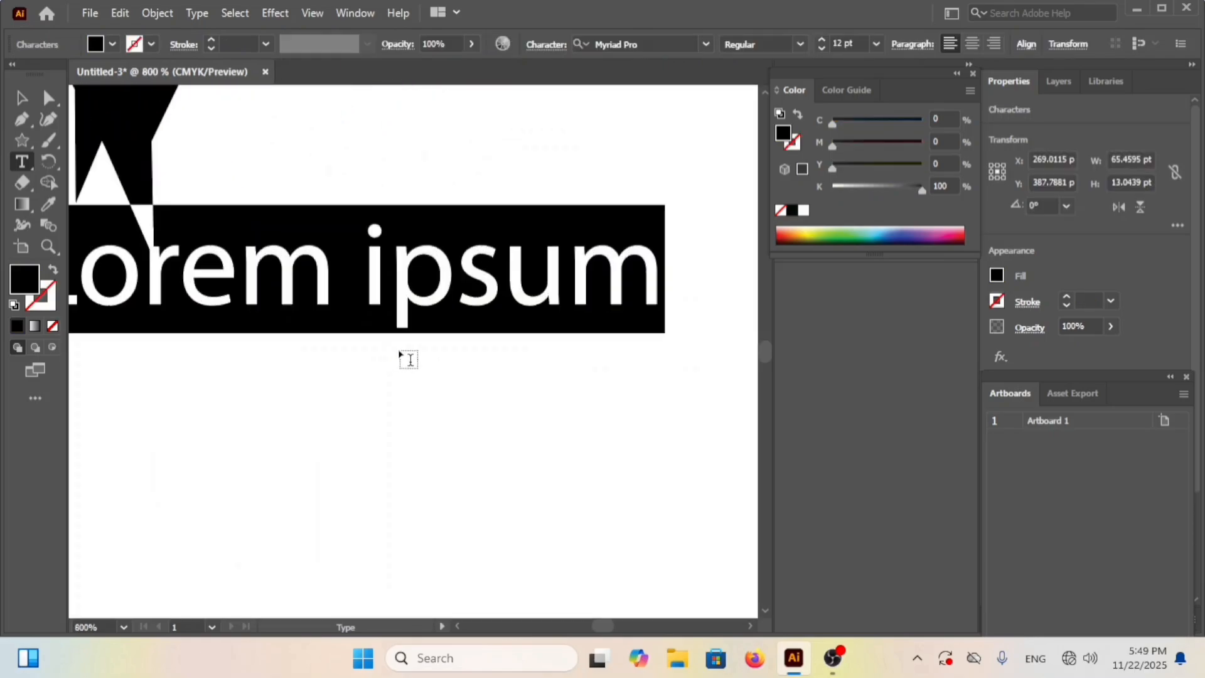
pyautogui.scroll(-2, 400, 355)
pyautogui.press('BackSpace')
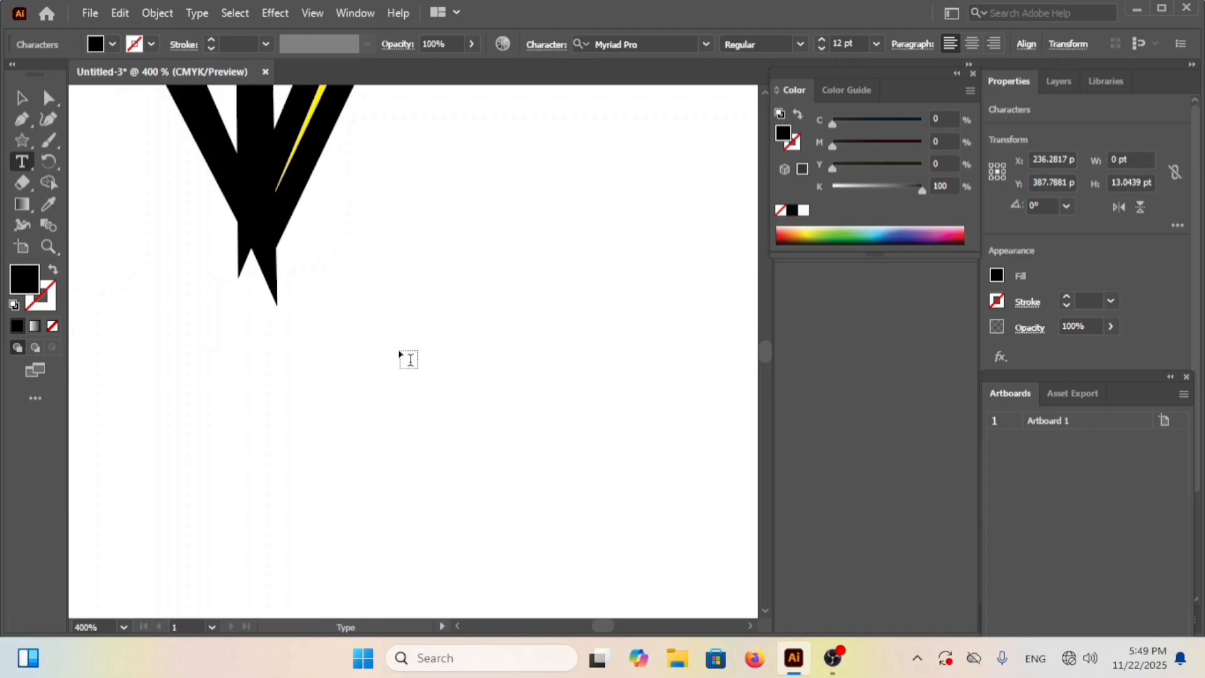
pyautogui.write('sa')
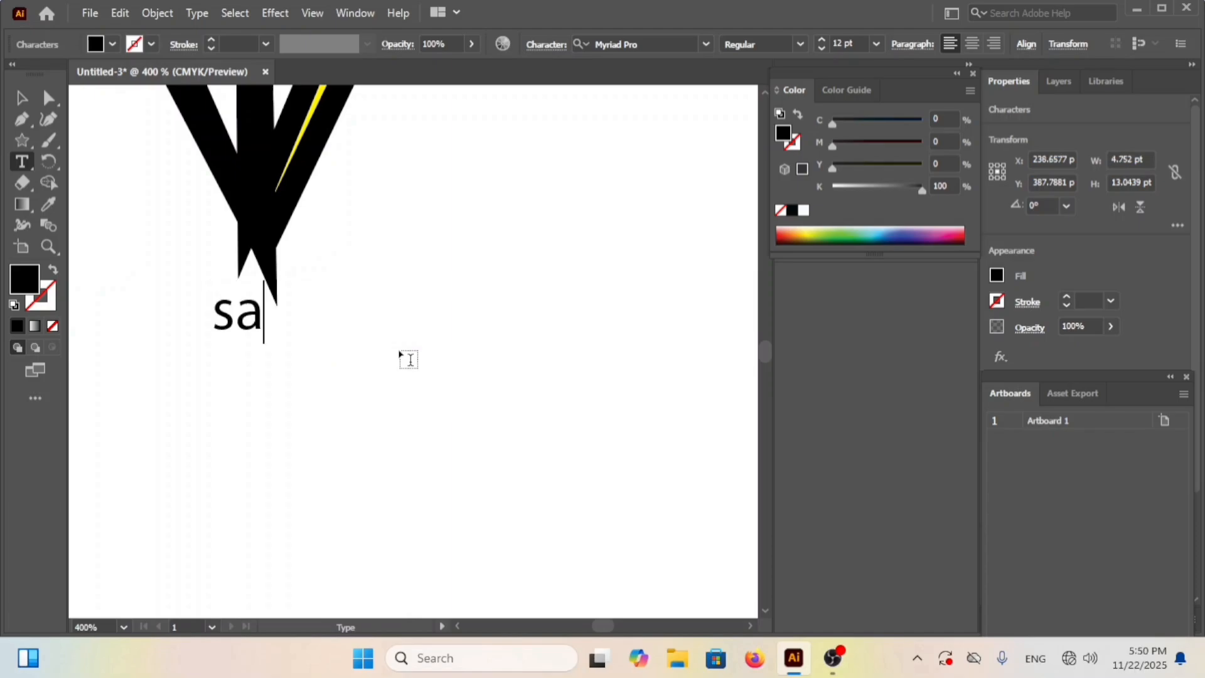
pyautogui.write('ma')
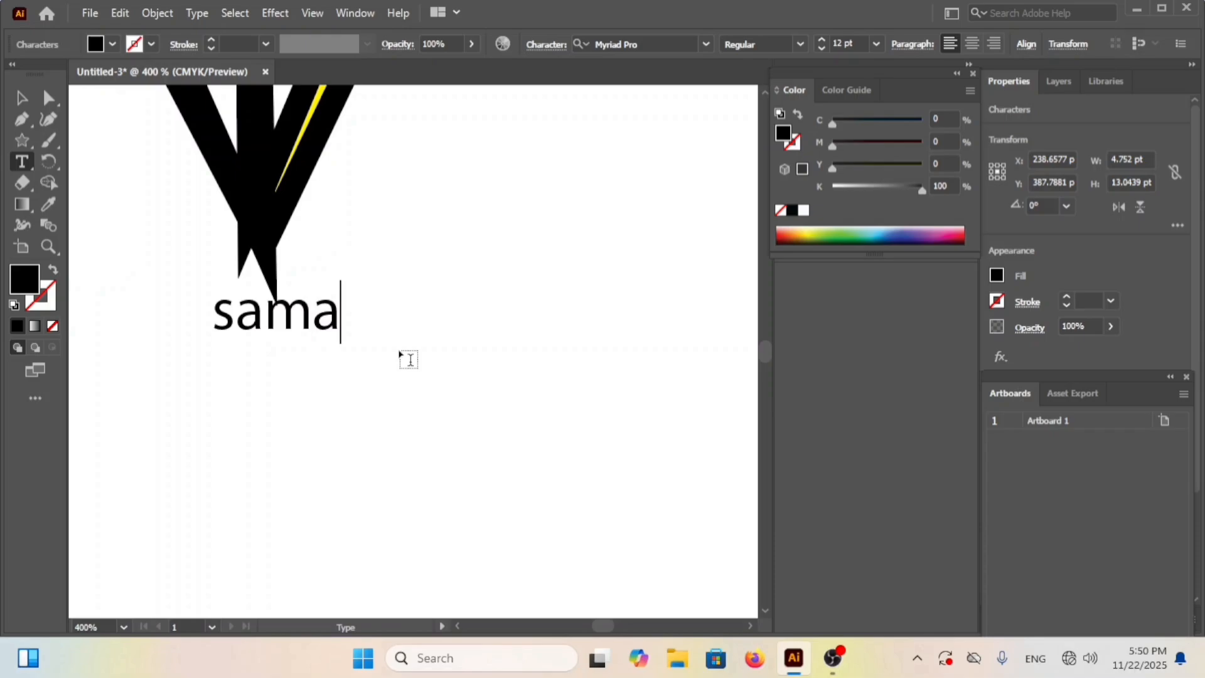
pyautogui.write('nala')
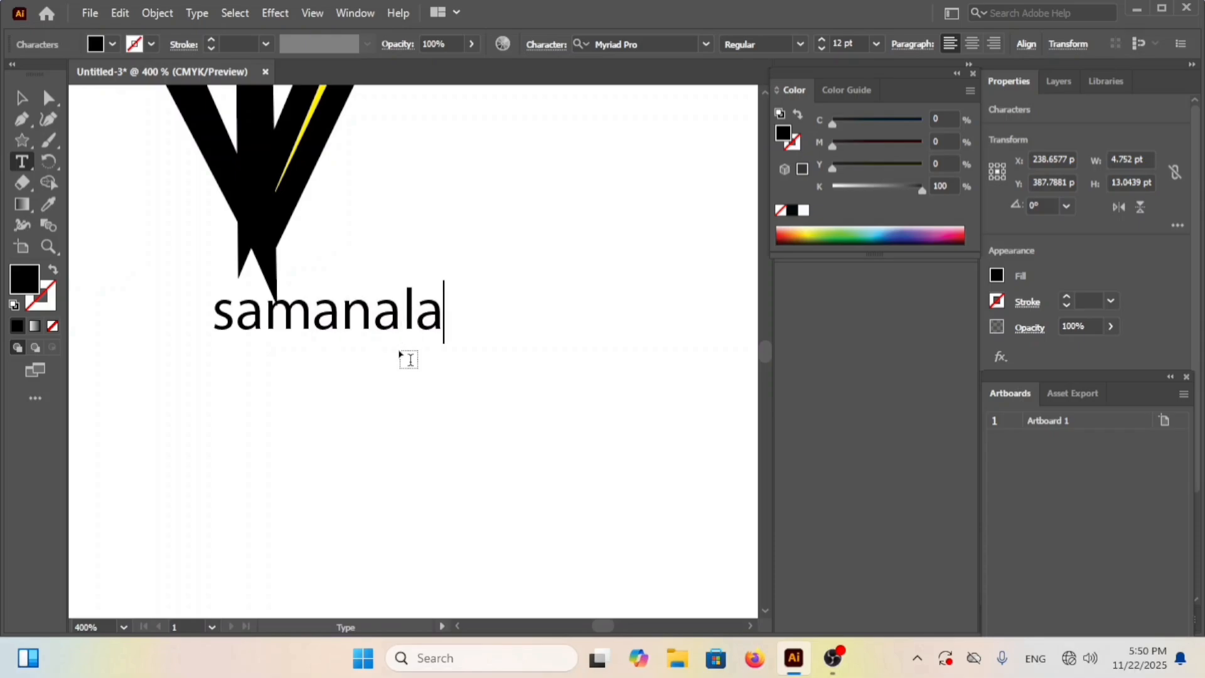
# Step: Set the "samanala" text in Copperplate Gothic Bold at 36 pt
pyautogui.moveTo(442, 312); pyautogui.dragTo(189, 296)
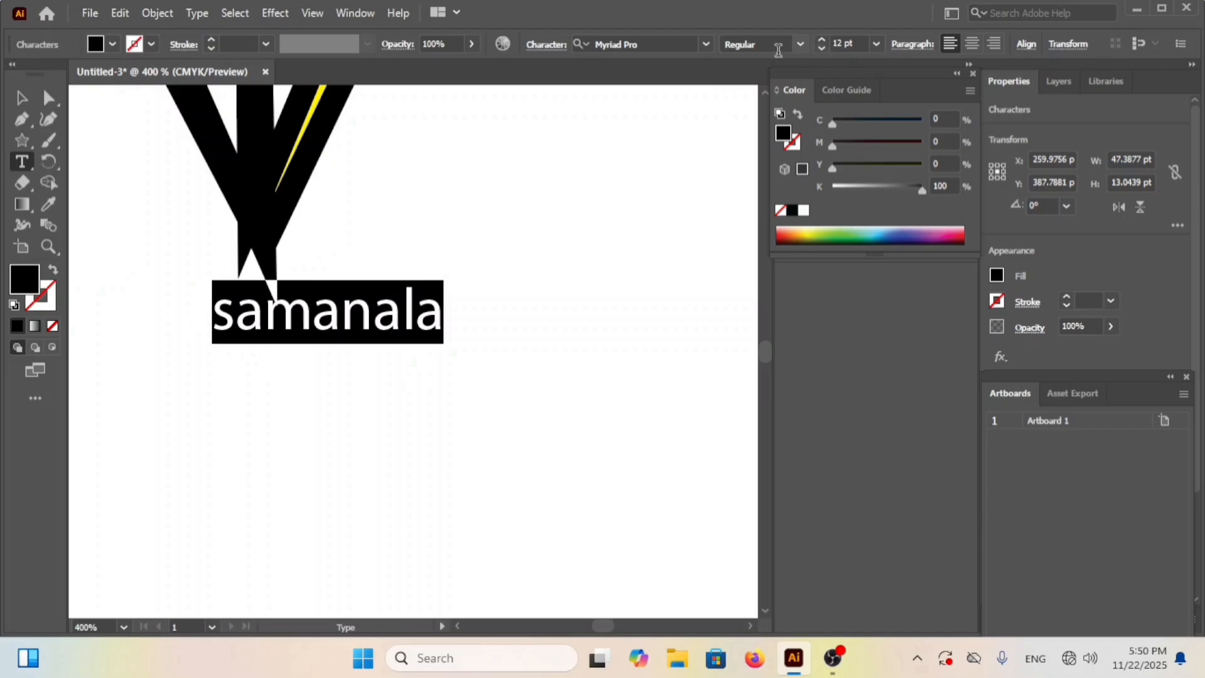
pyautogui.click(701, 47)
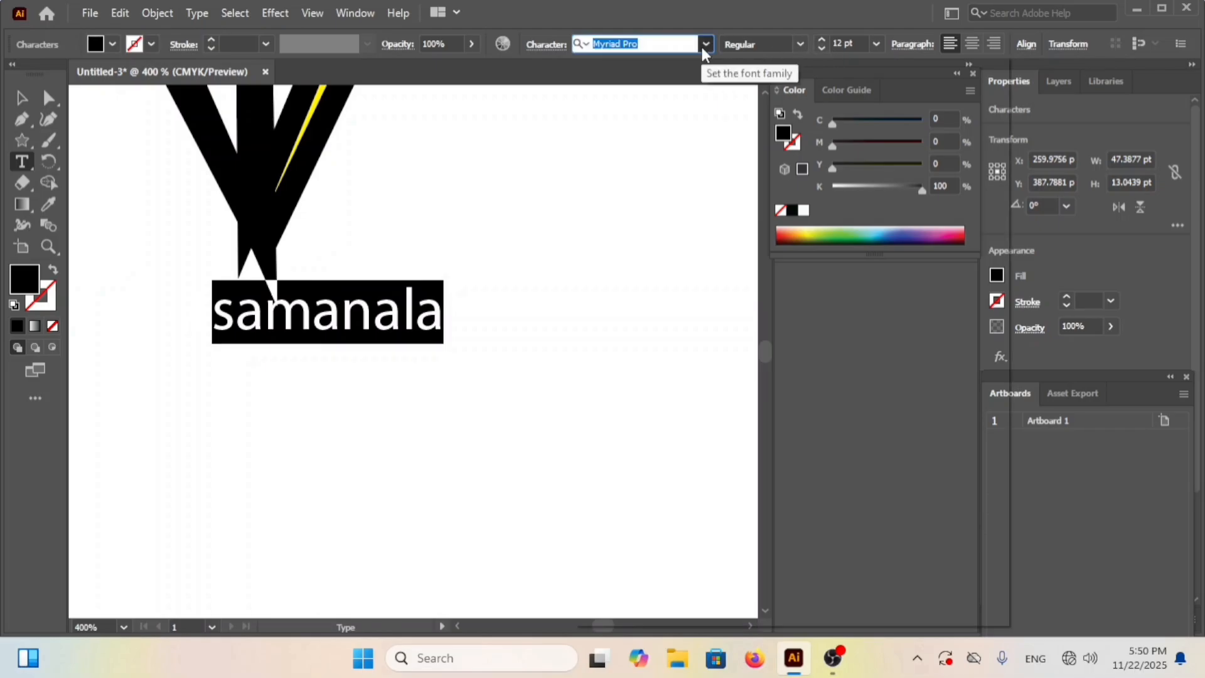
pyautogui.click(707, 44)
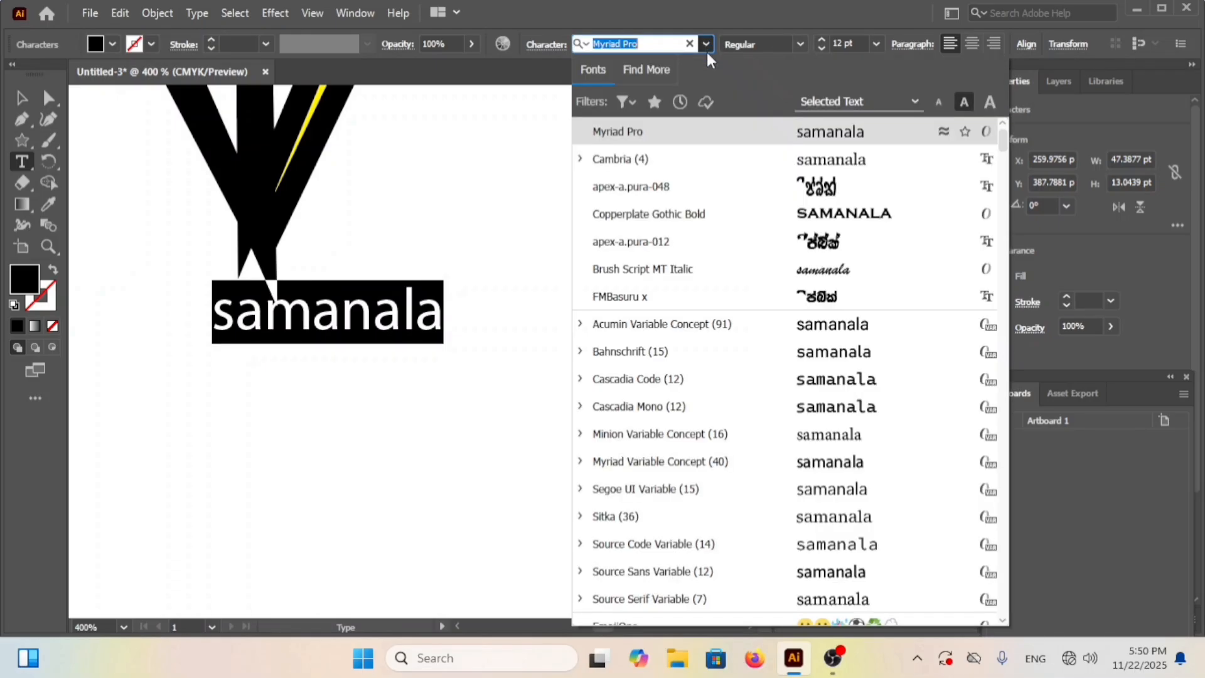
pyautogui.click(765, 224)
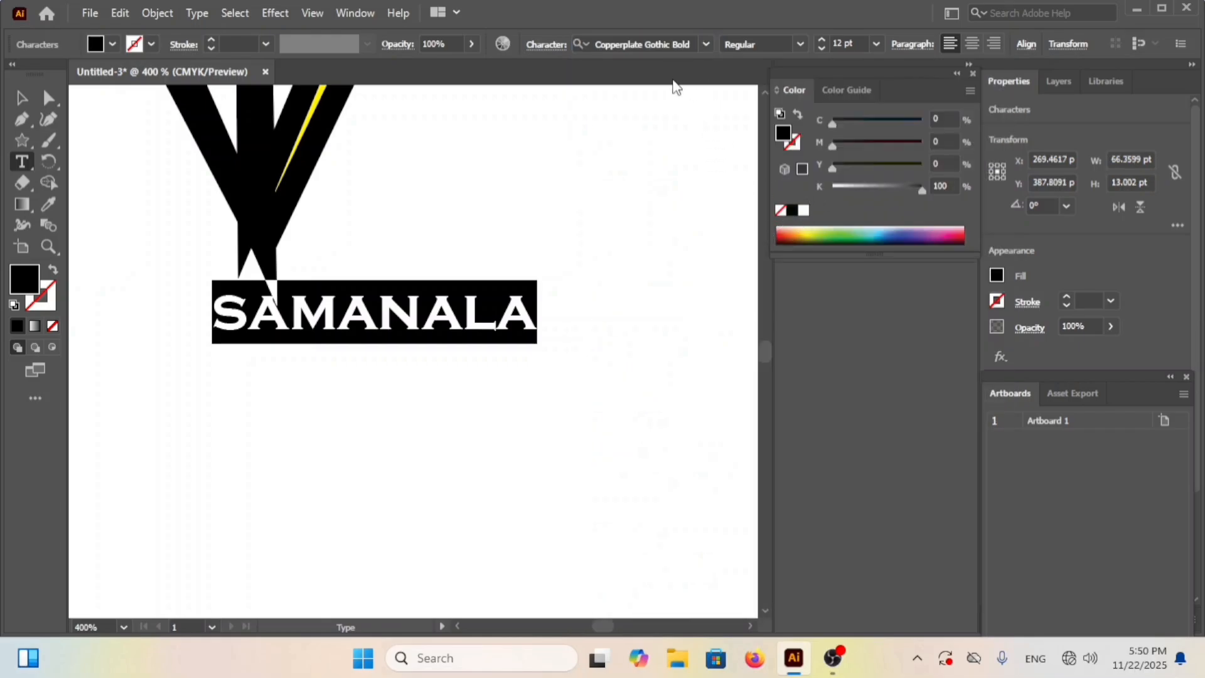
pyautogui.click(875, 43)
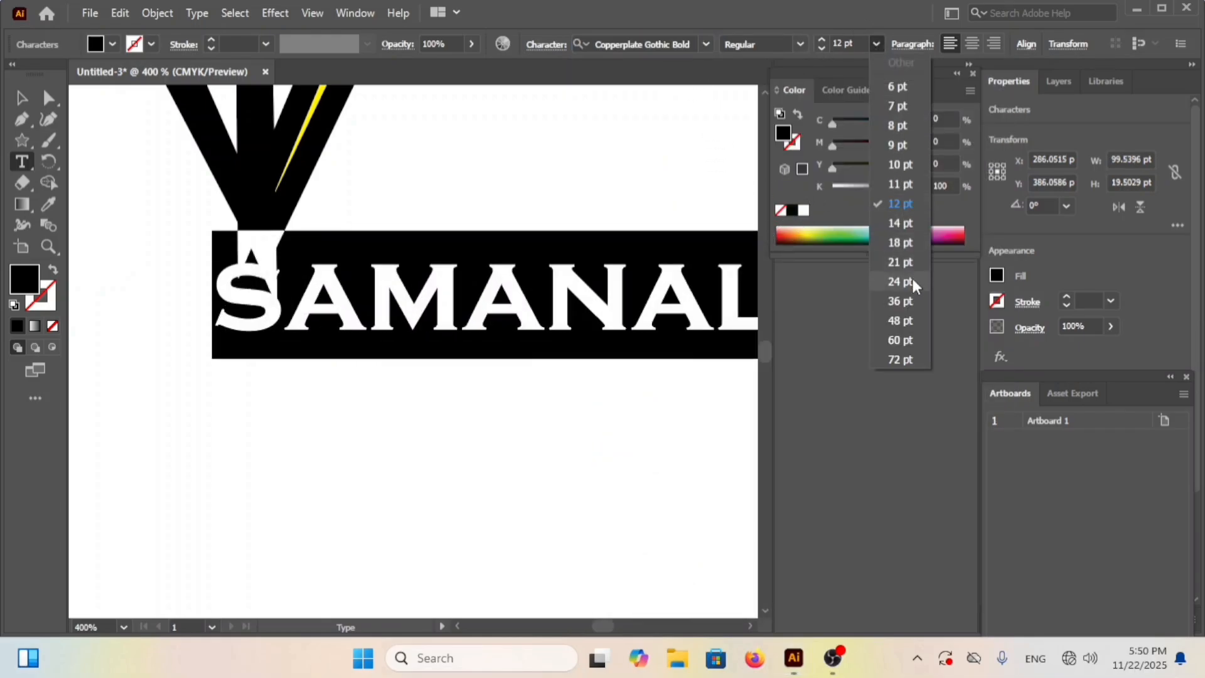
pyautogui.click(902, 300)
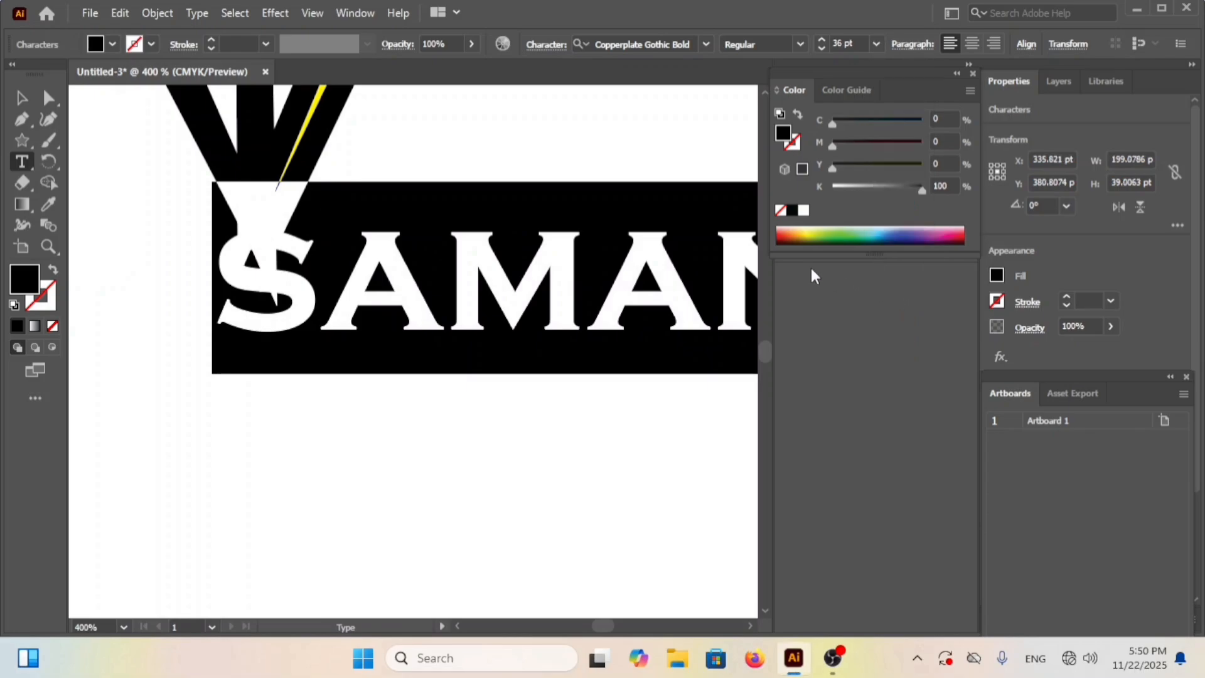
pyautogui.hotkey('ctrl', '-')
pyautogui.hotkey('ctrl', '-')
pyautogui.hotkey('ctrl', '-')
pyautogui.hotkey('ctrl', '-')
pyautogui.hotkey('ctrl', '-')
pyautogui.hotkey('ctrl', '+')
pyautogui.hotkey('ctrl', '+')
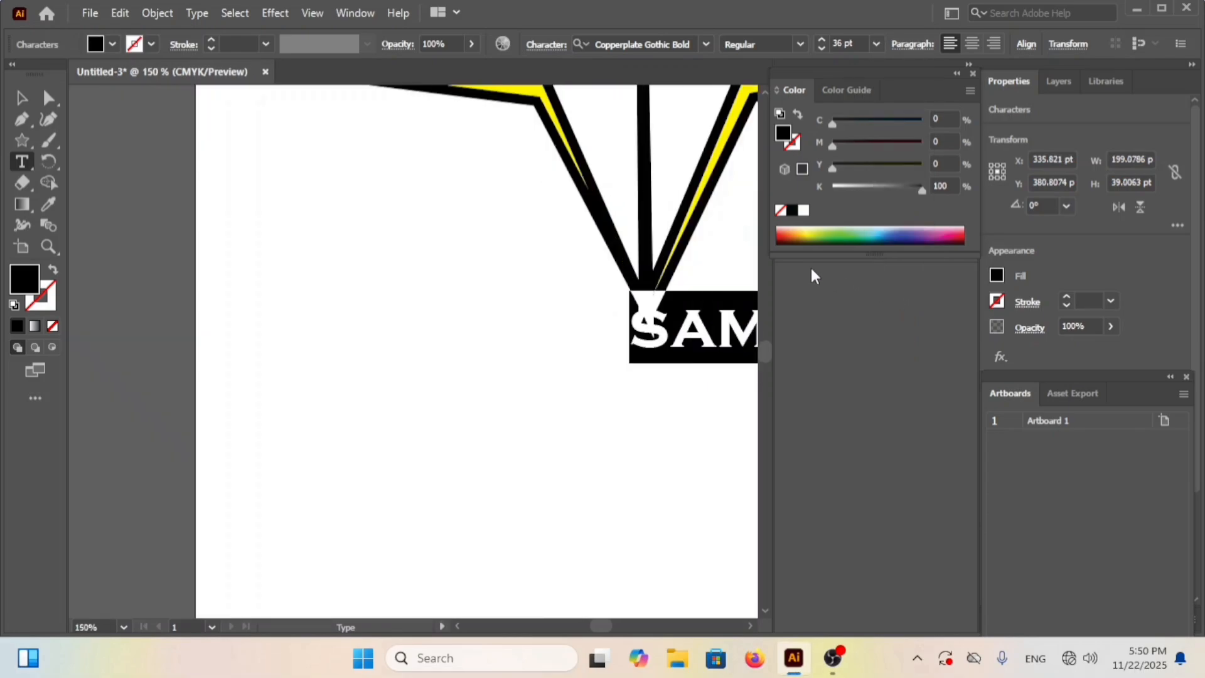
pyautogui.click(23, 120)
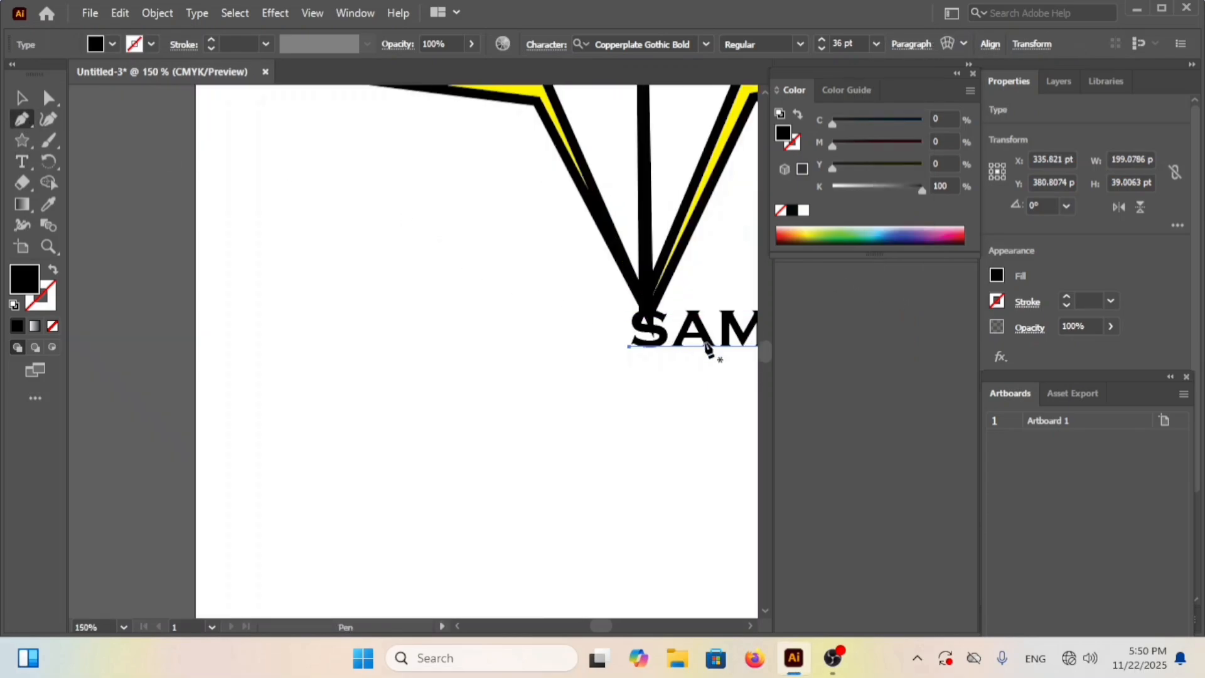
pyautogui.moveTo(705, 343); pyautogui.dragTo(592, 367)
pyautogui.click(679, 338)
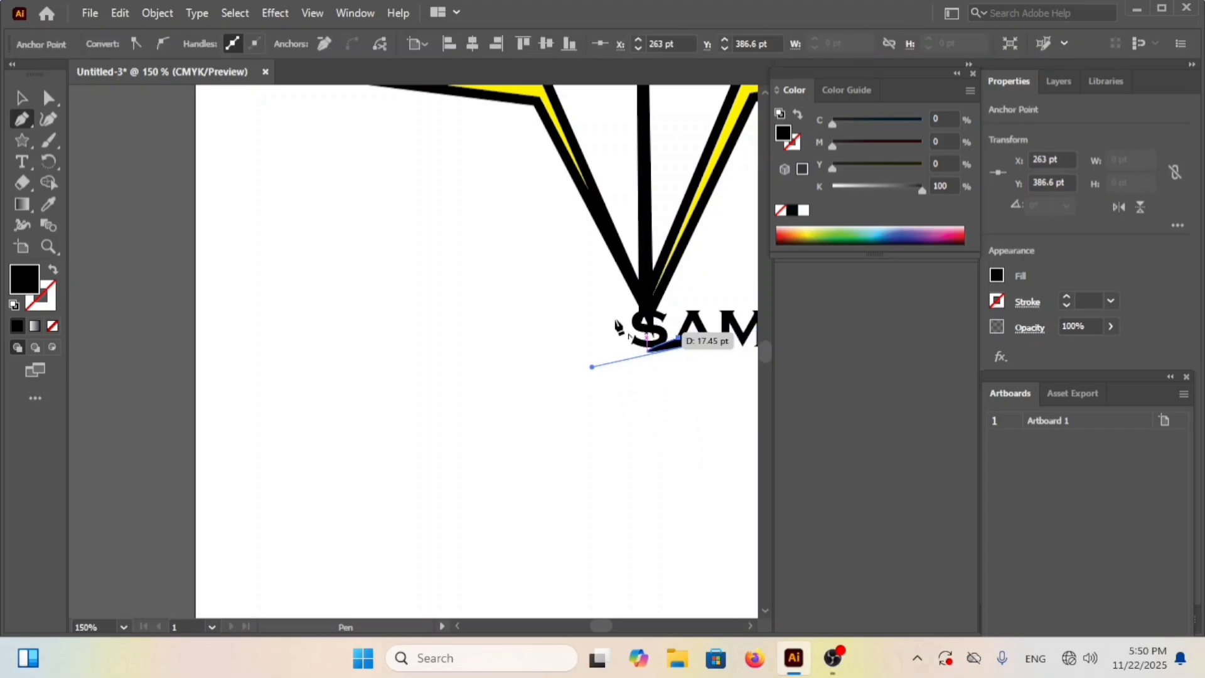
pyautogui.click(424, 232)
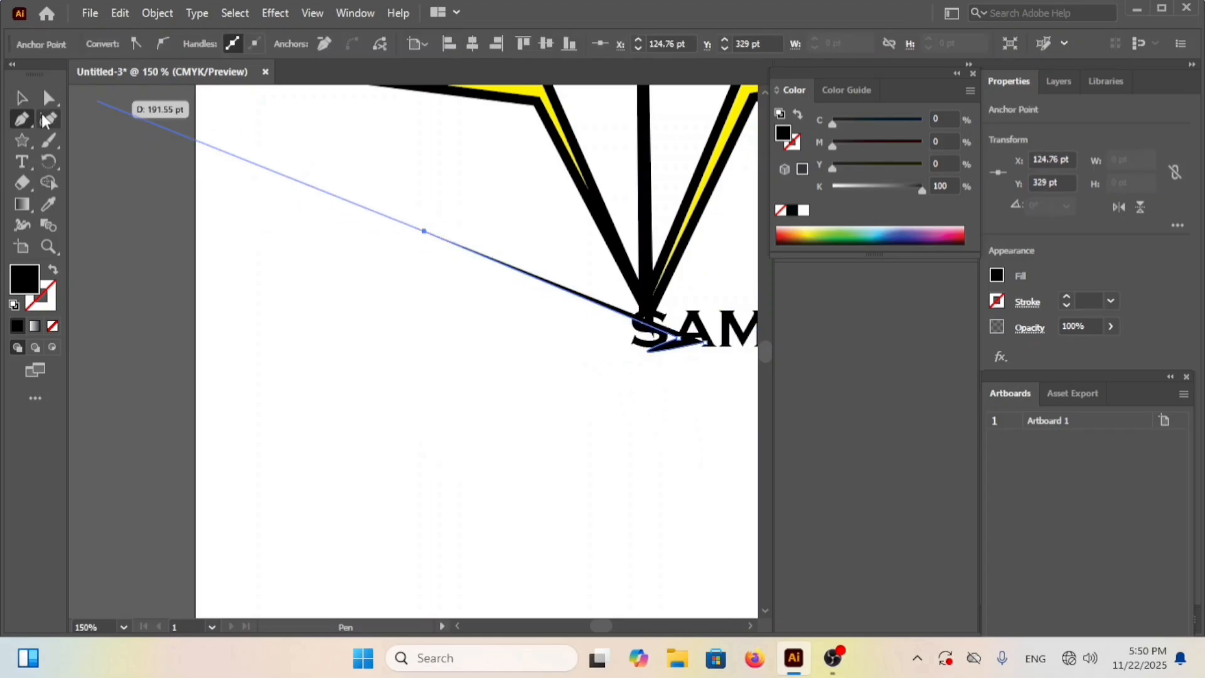
# Step: Move the "samanala" text about 112 pt left and 37 pt down so it sits beneath the shape's lower point
pyautogui.click(23, 99)
pyautogui.hotkey('ctrl', '-')
pyautogui.hotkey('ctrl', '-')
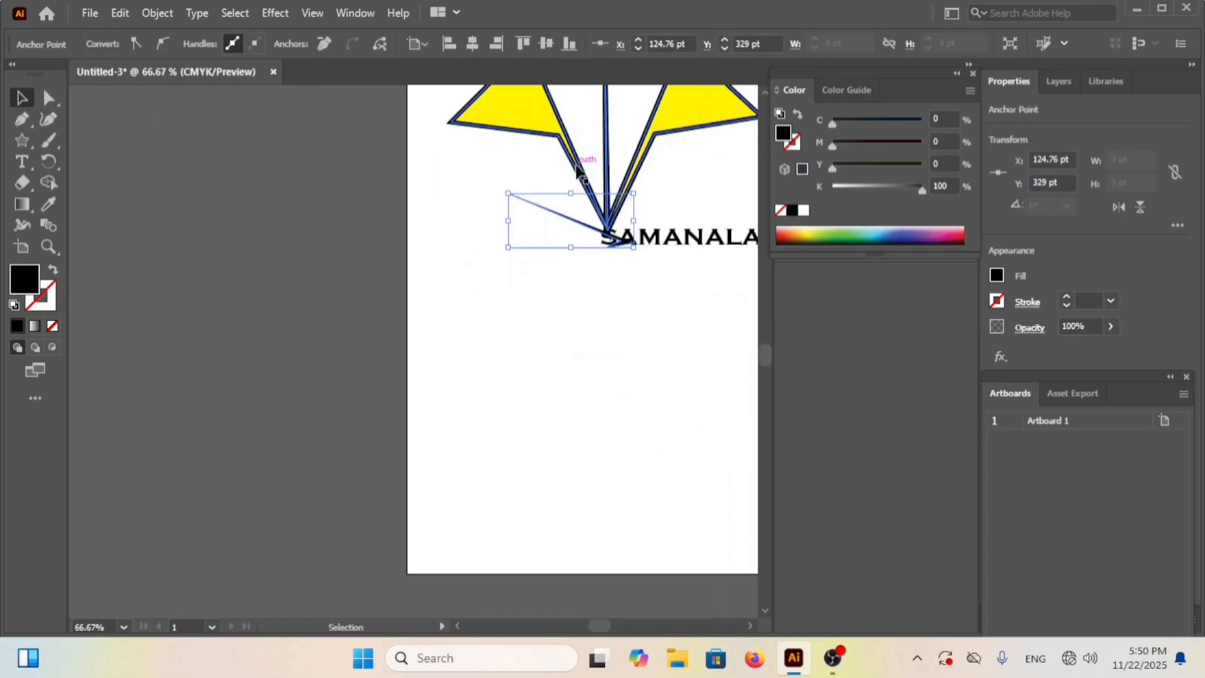
pyautogui.click(707, 268)
pyautogui.moveTo(707, 269); pyautogui.dragTo(635, 278)
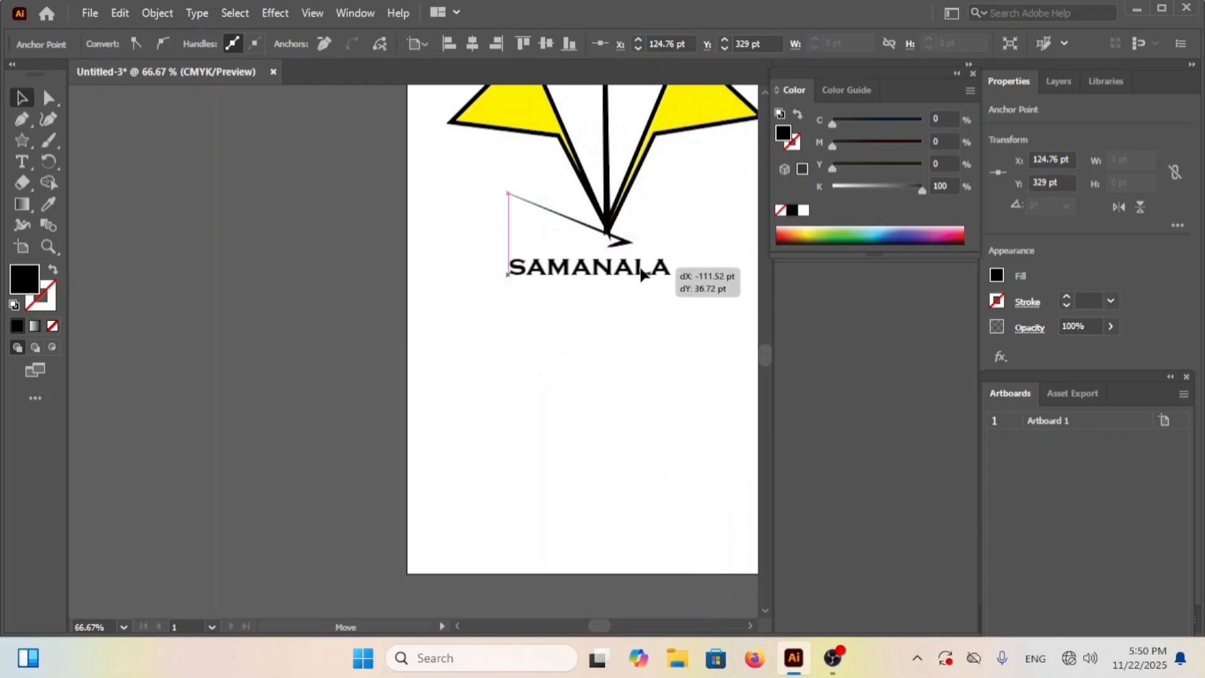
# Step: Delete the stray black pen path between the shape's lower point and the "samanala" text
pyautogui.click(551, 212)
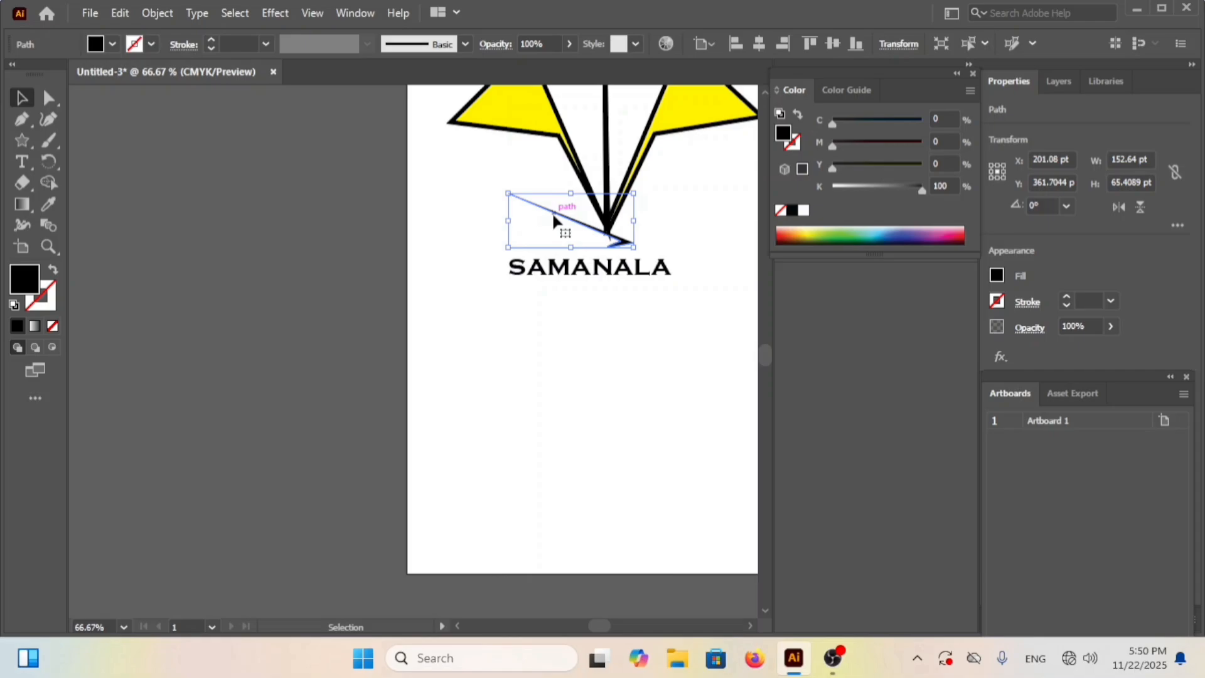
pyautogui.press('Delete')
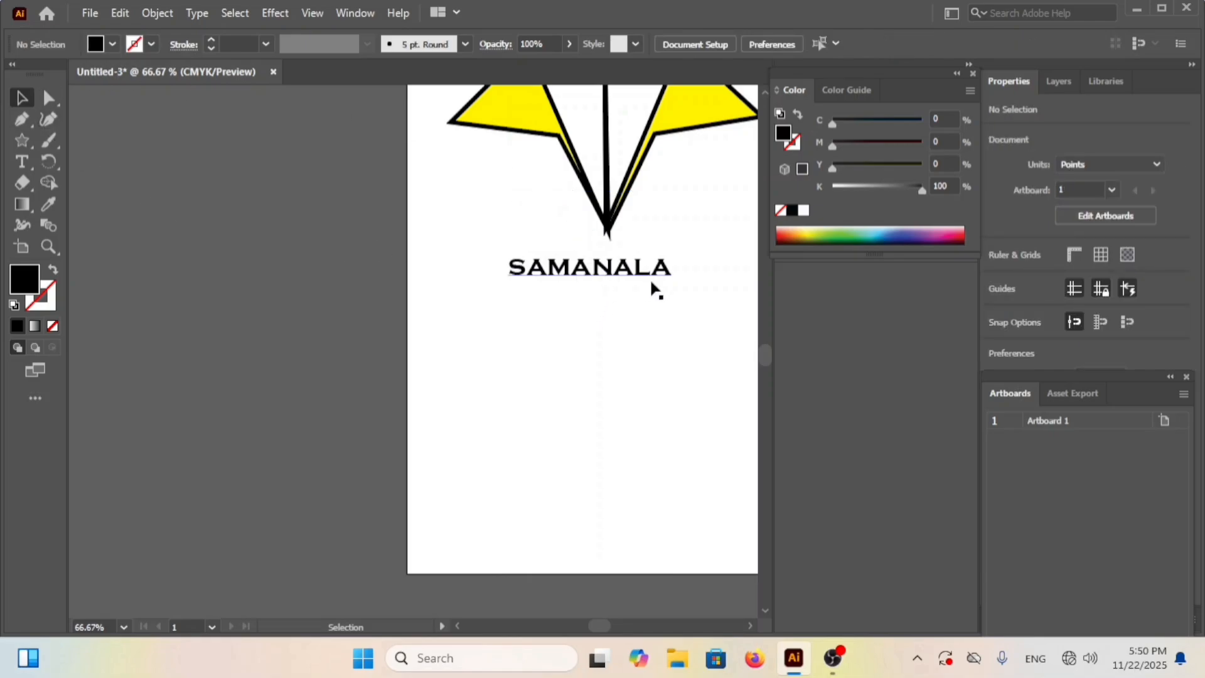
# Step: Enlarge the "samanala" text to about 449 by 119 pt, touching the shape's lower point
pyautogui.moveTo(637, 271); pyautogui.dragTo(669, 260)
pyautogui.scroll(-4, 658, 268)
pyautogui.scroll(4, 721, 220)
pyautogui.scroll(-1, 593, 251)
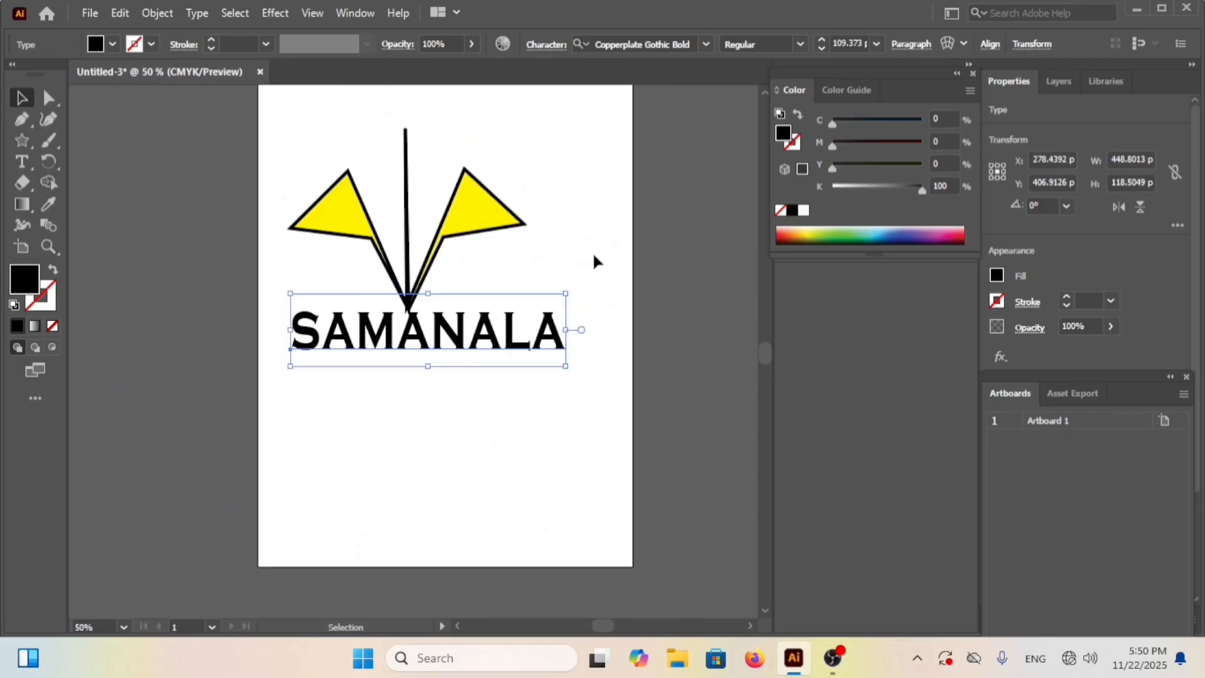
pyautogui.click(629, 361)
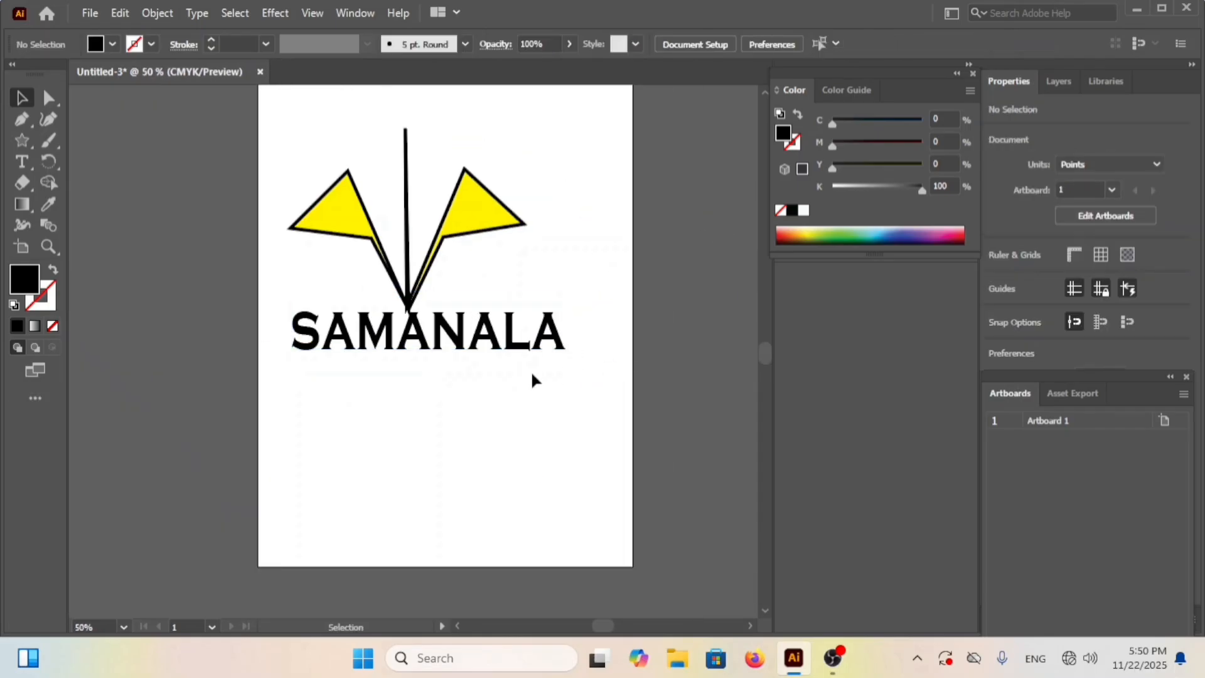
# Step: Fill the "samanala" text with the yellow swatch of C 5, M 0, Y 90, K 0
pyautogui.click(113, 44)
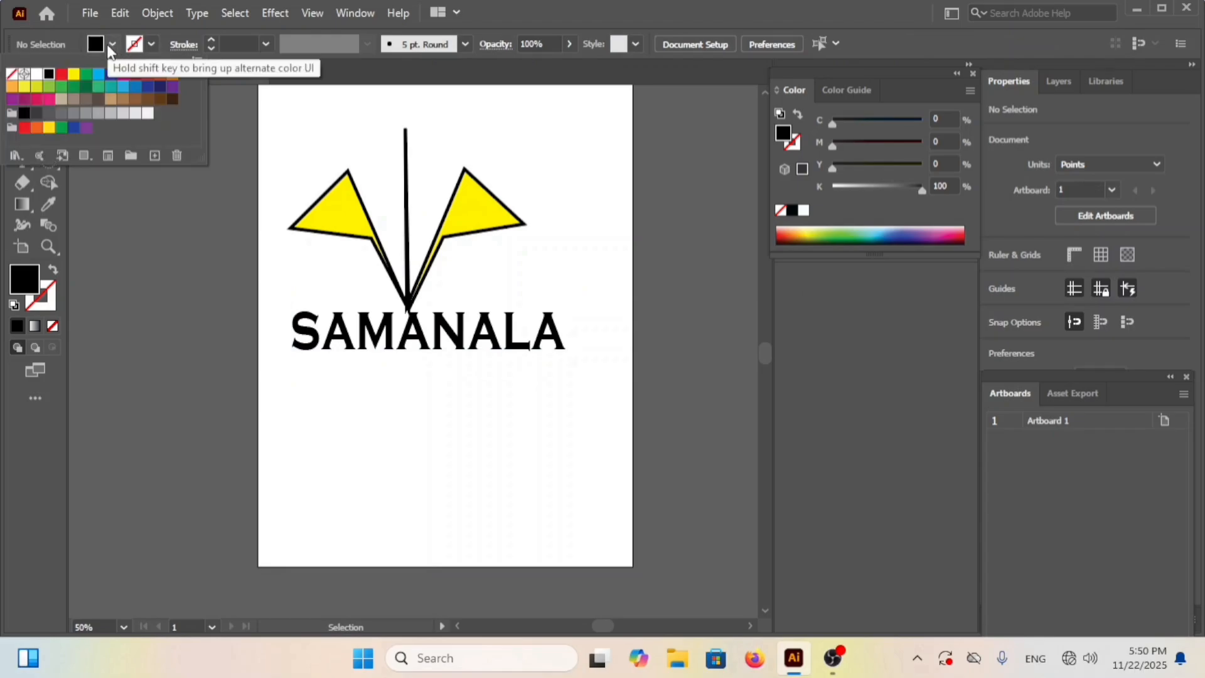
pyautogui.click(72, 77)
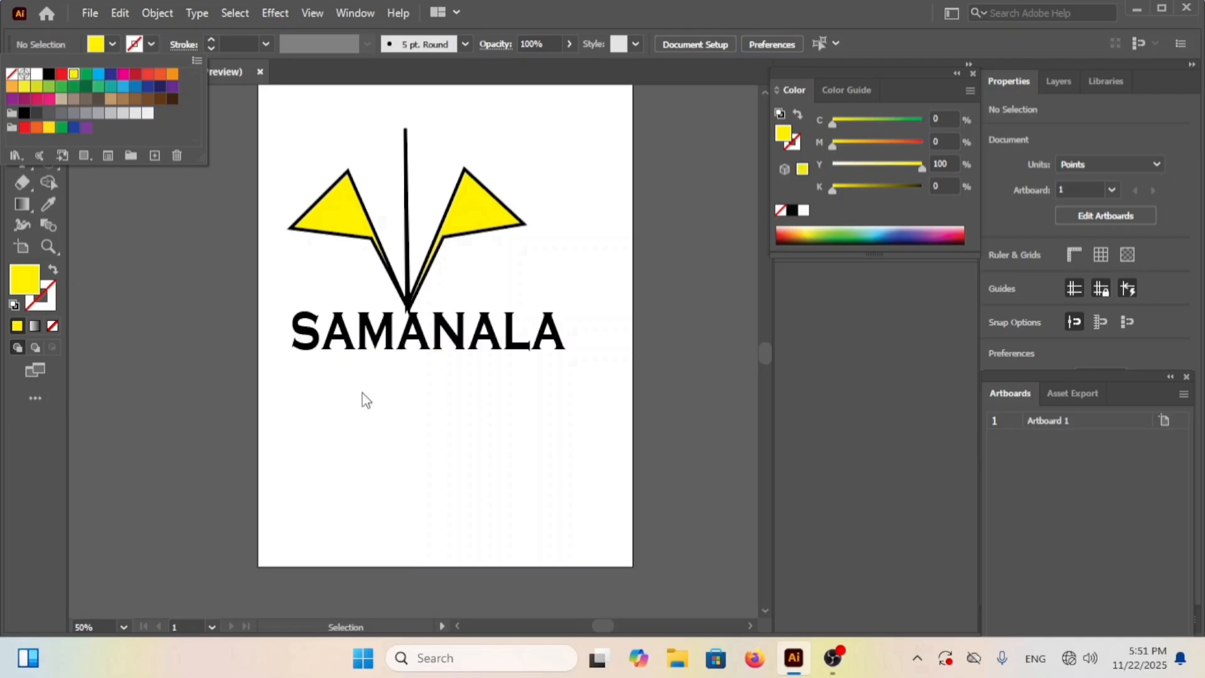
pyautogui.click(360, 352)
pyautogui.click(361, 348)
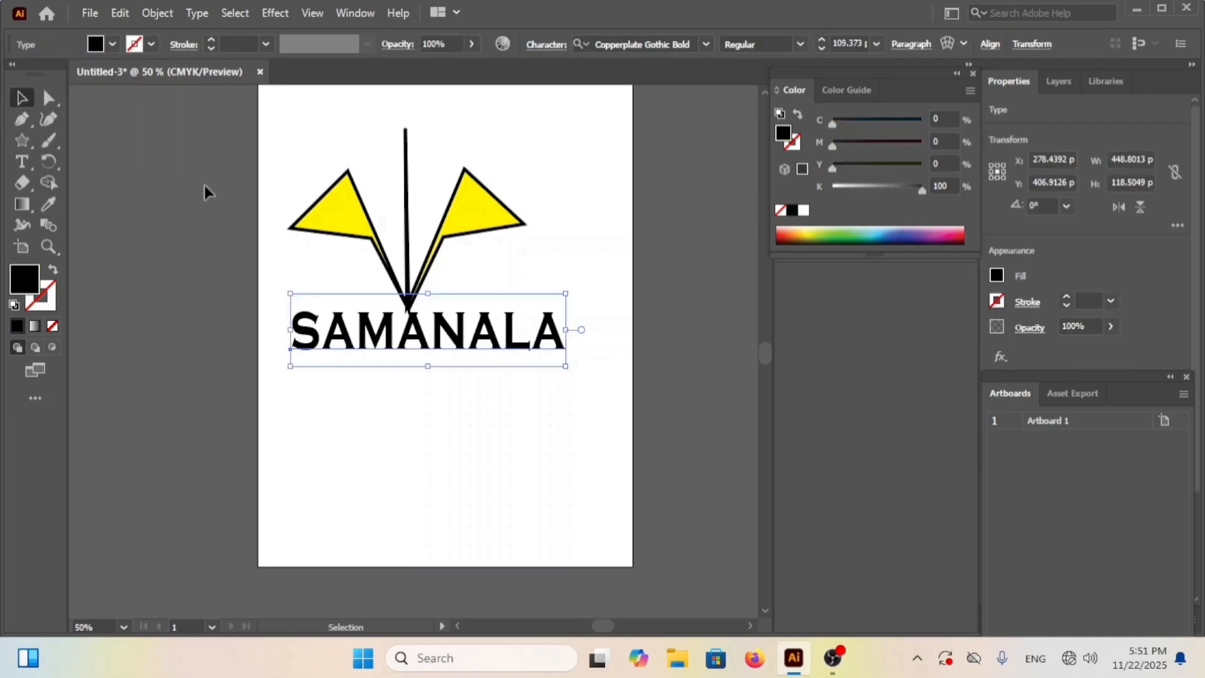
pyautogui.click(112, 44)
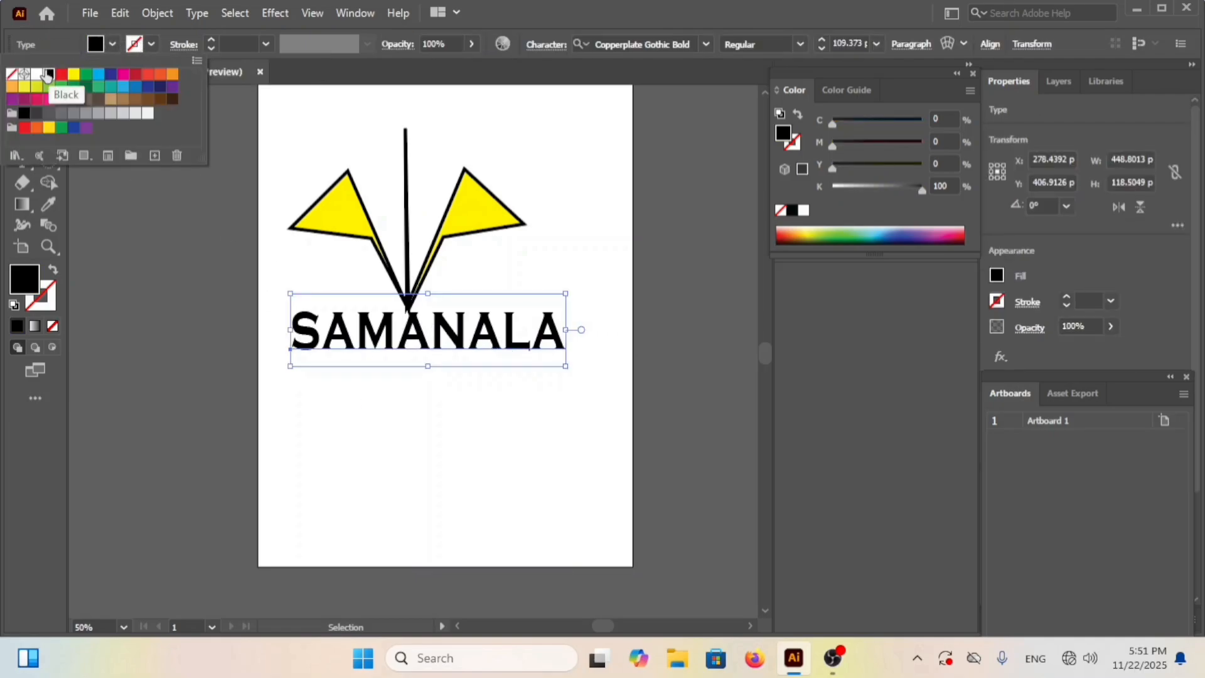
pyautogui.click(24, 86)
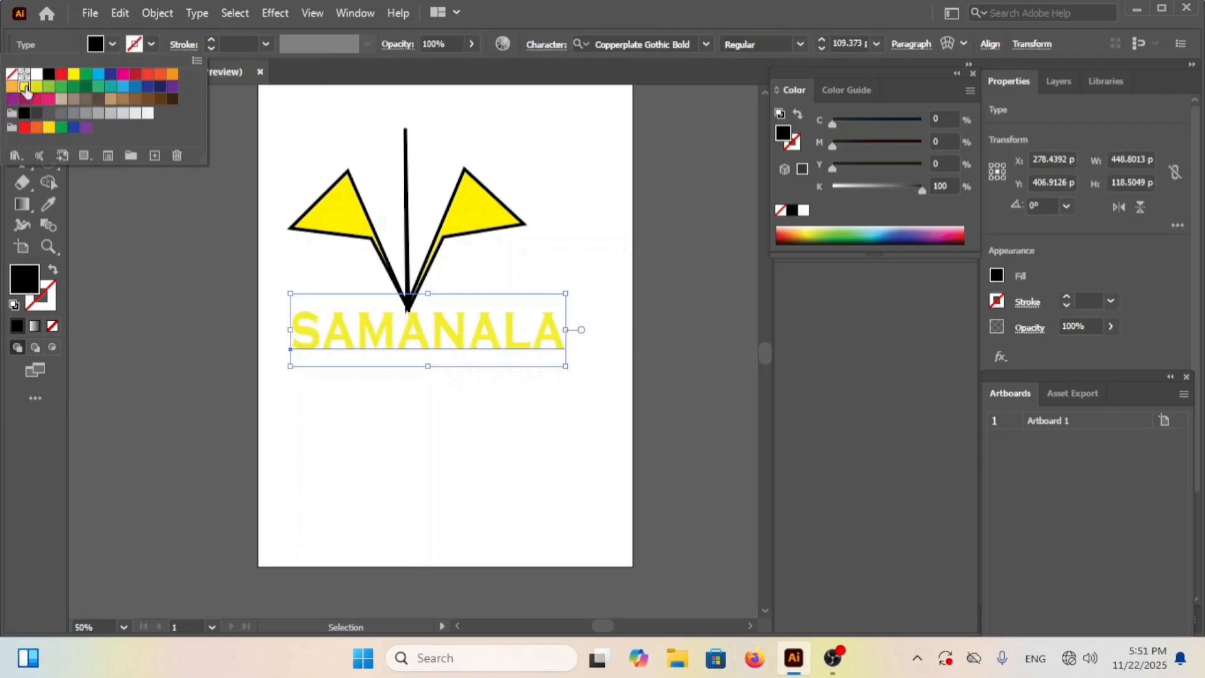
# Step: Give the "samanala" text a 4 pt black stroke and shift it slightly left and up under the shape's point
pyautogui.click(150, 45)
pyautogui.click(152, 46)
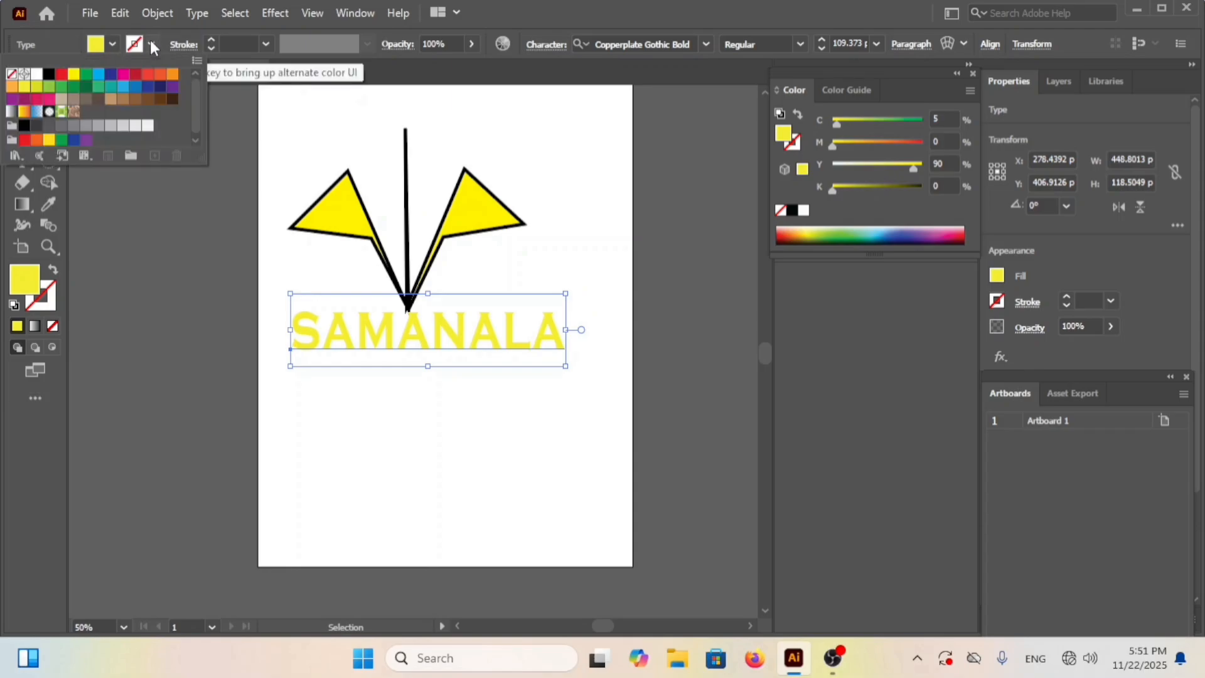
pyautogui.click(48, 74)
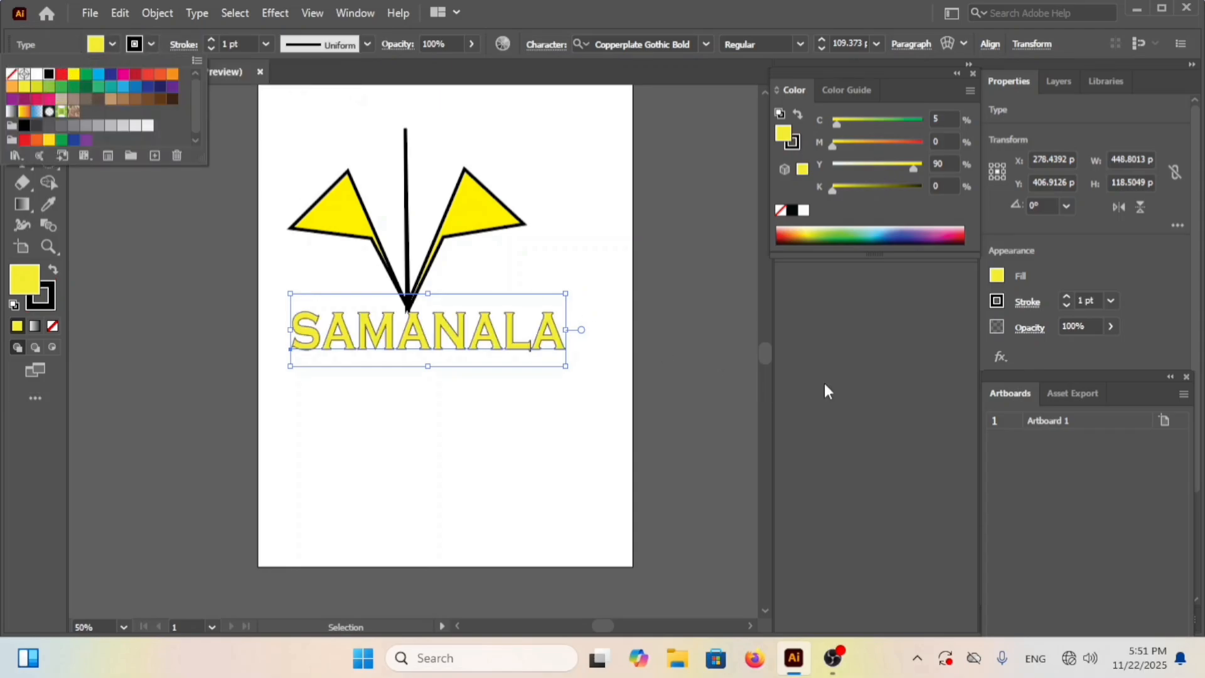
pyautogui.click(1111, 300)
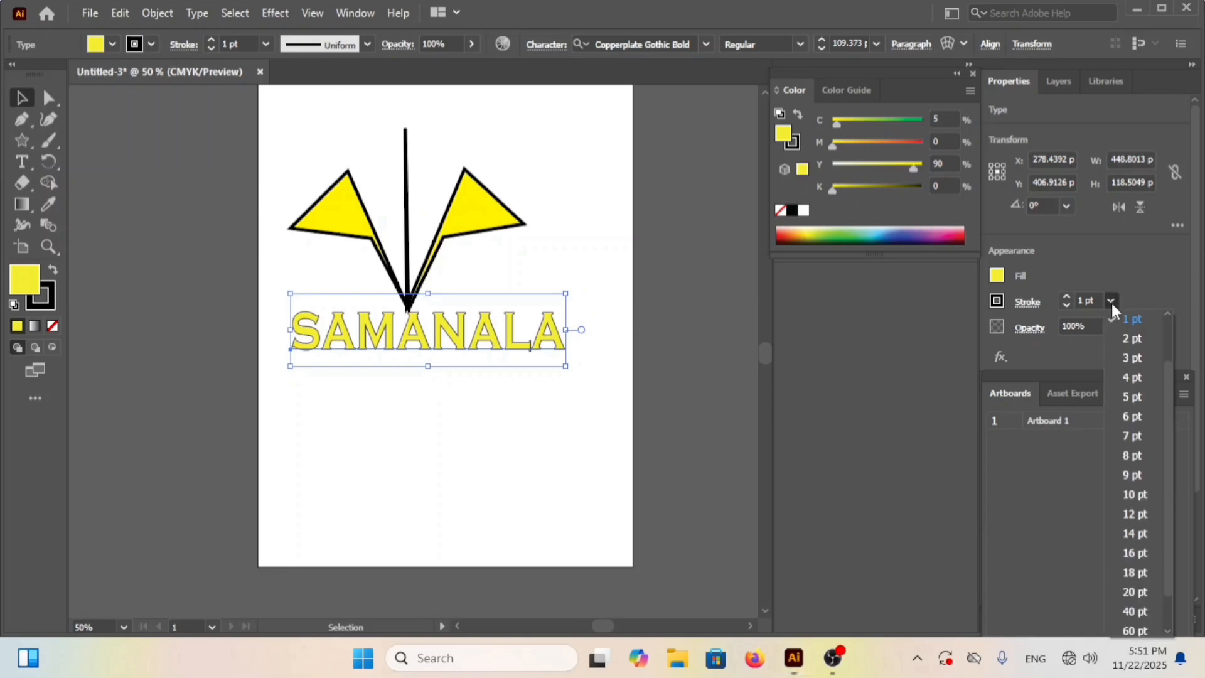
pyautogui.click(1132, 377)
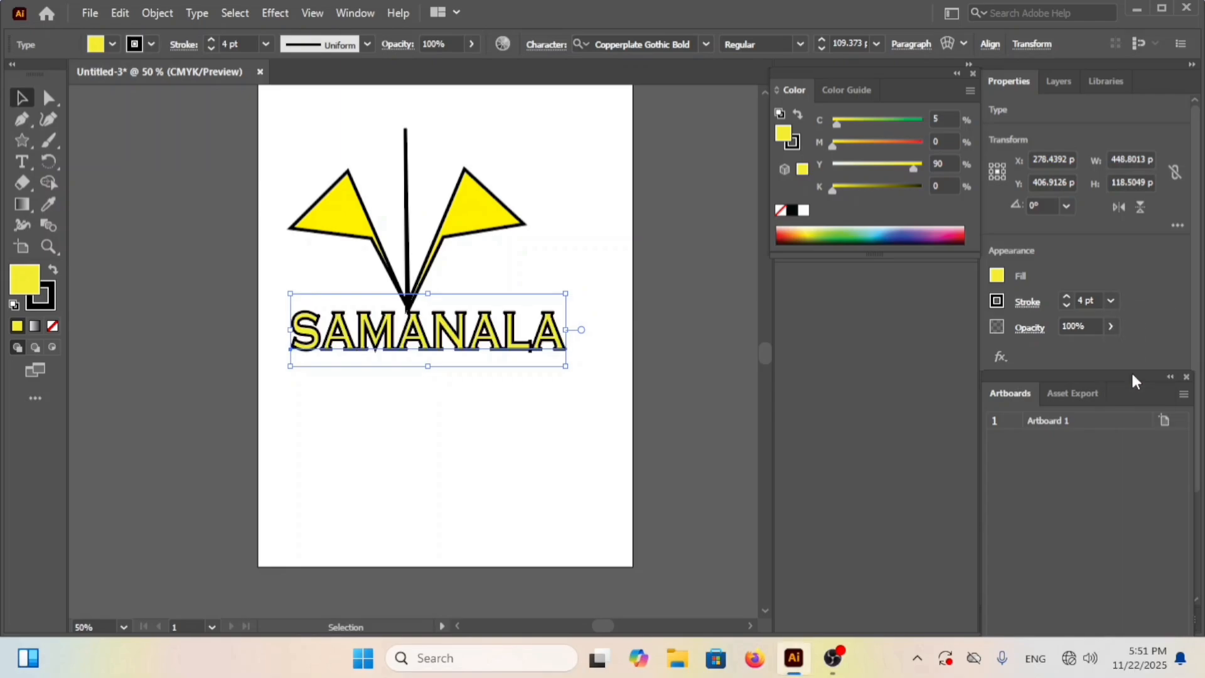
pyautogui.click(573, 436)
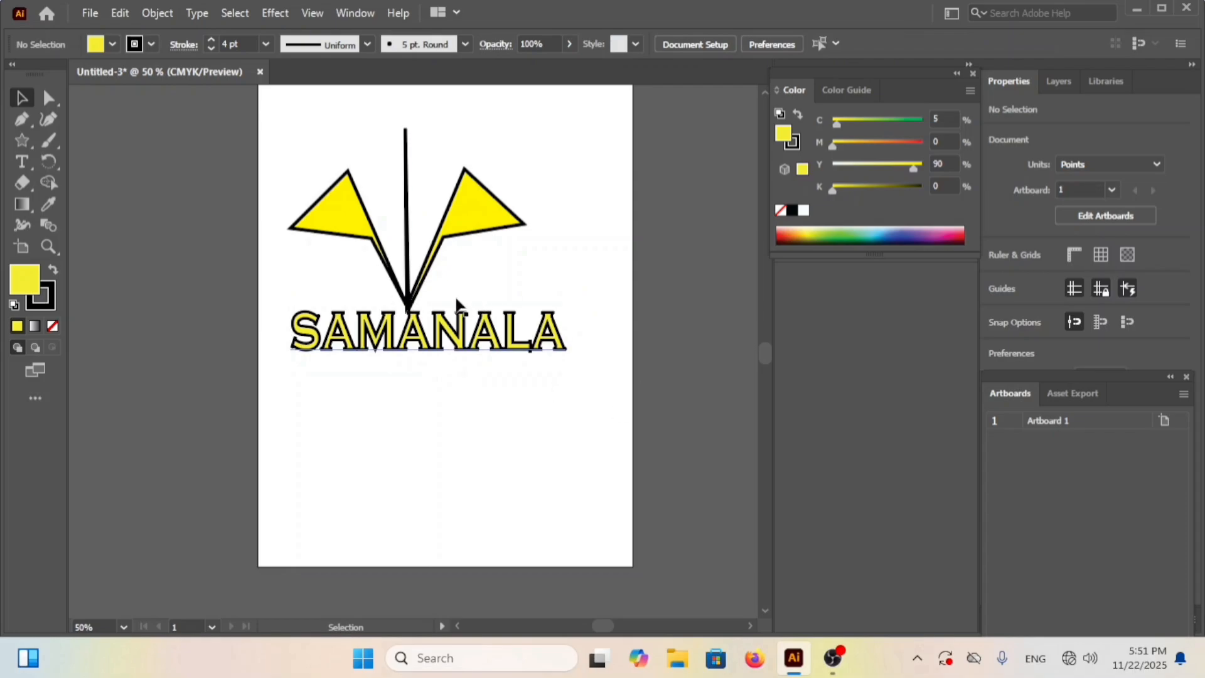
pyautogui.moveTo(405, 323); pyautogui.dragTo(413, 318)
pyautogui.click(582, 182)
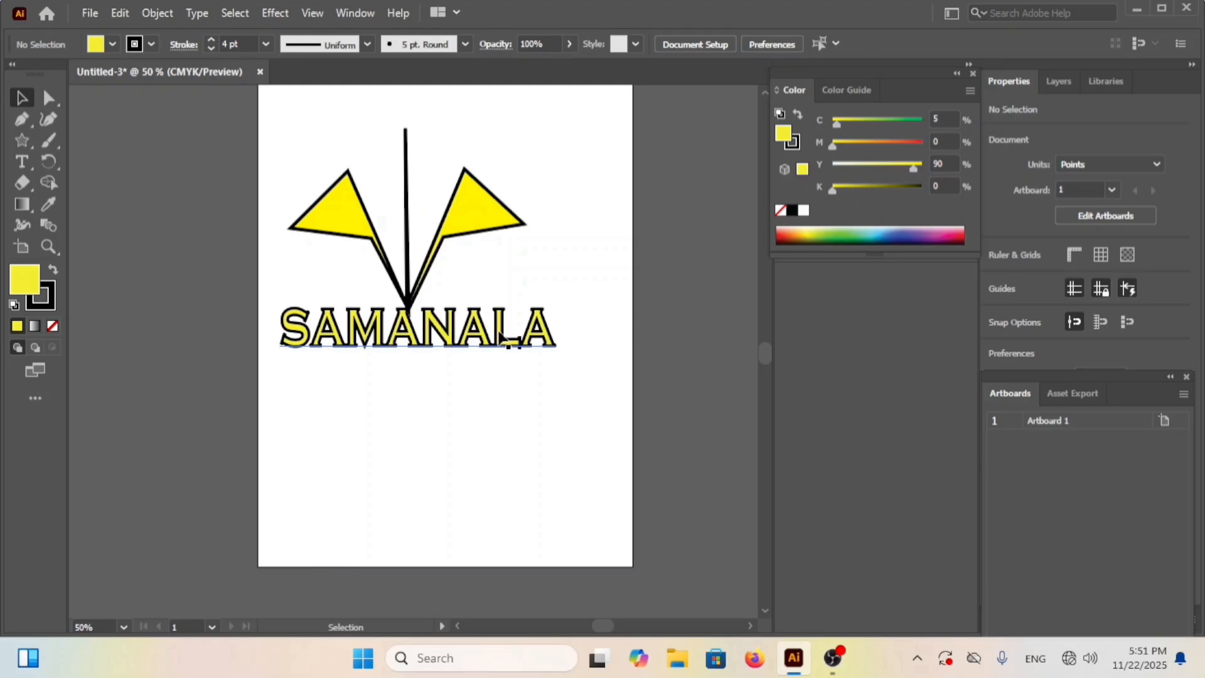
# Step: Save the document to the Desktop as an Adobe PDF named "logo"
pyautogui.click(88, 13)
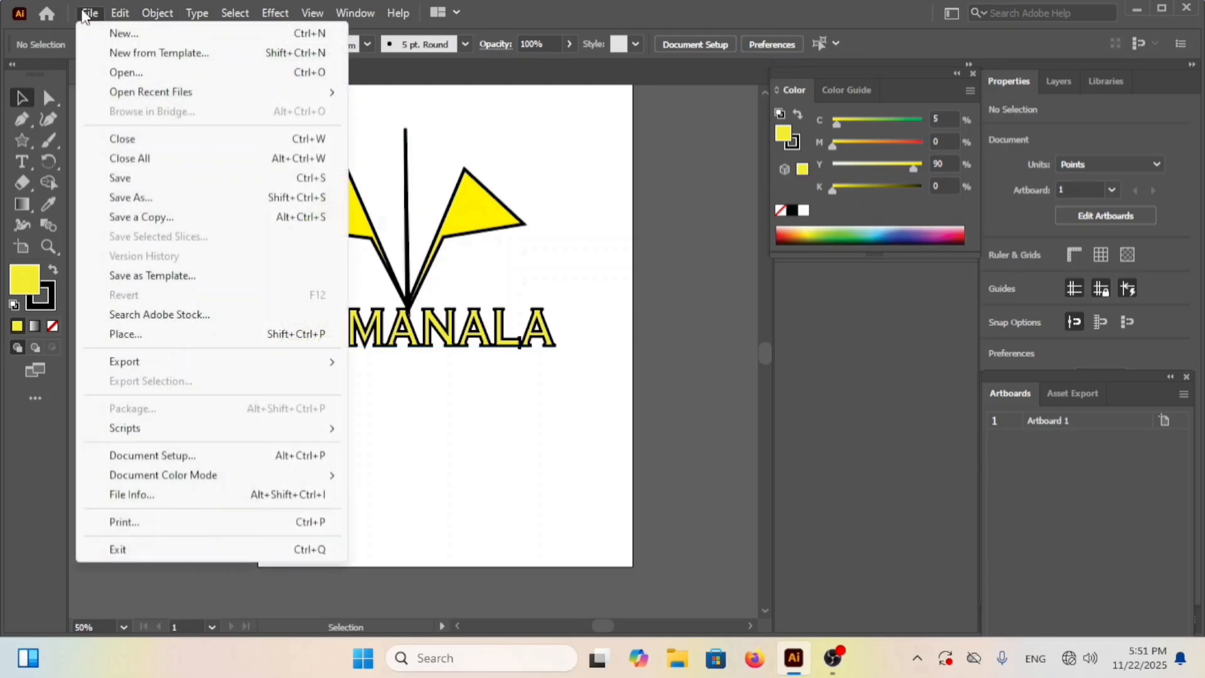
pyautogui.click(130, 184)
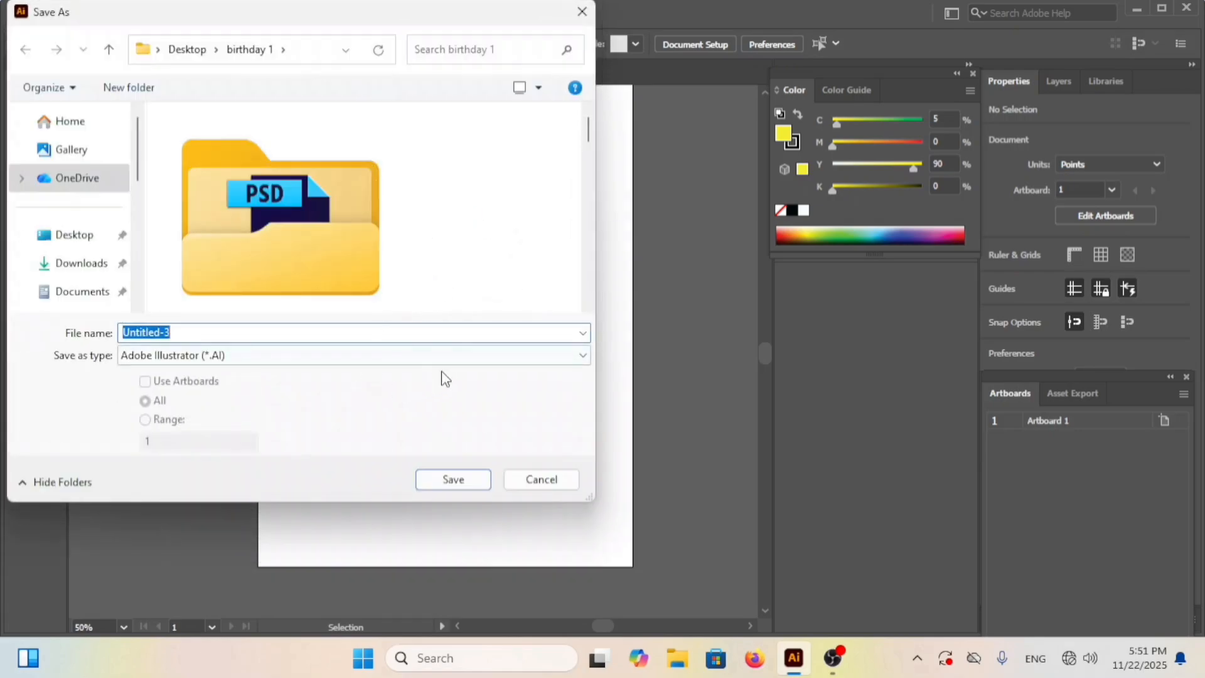
pyautogui.click(557, 361)
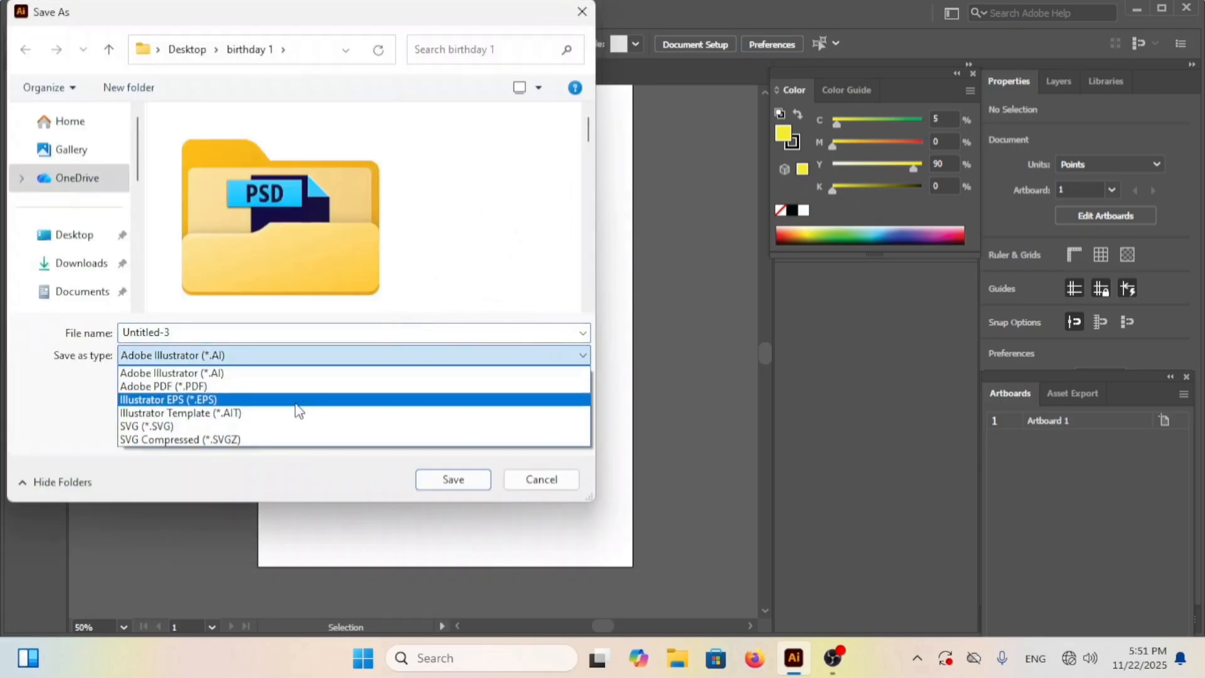
pyautogui.click(293, 389)
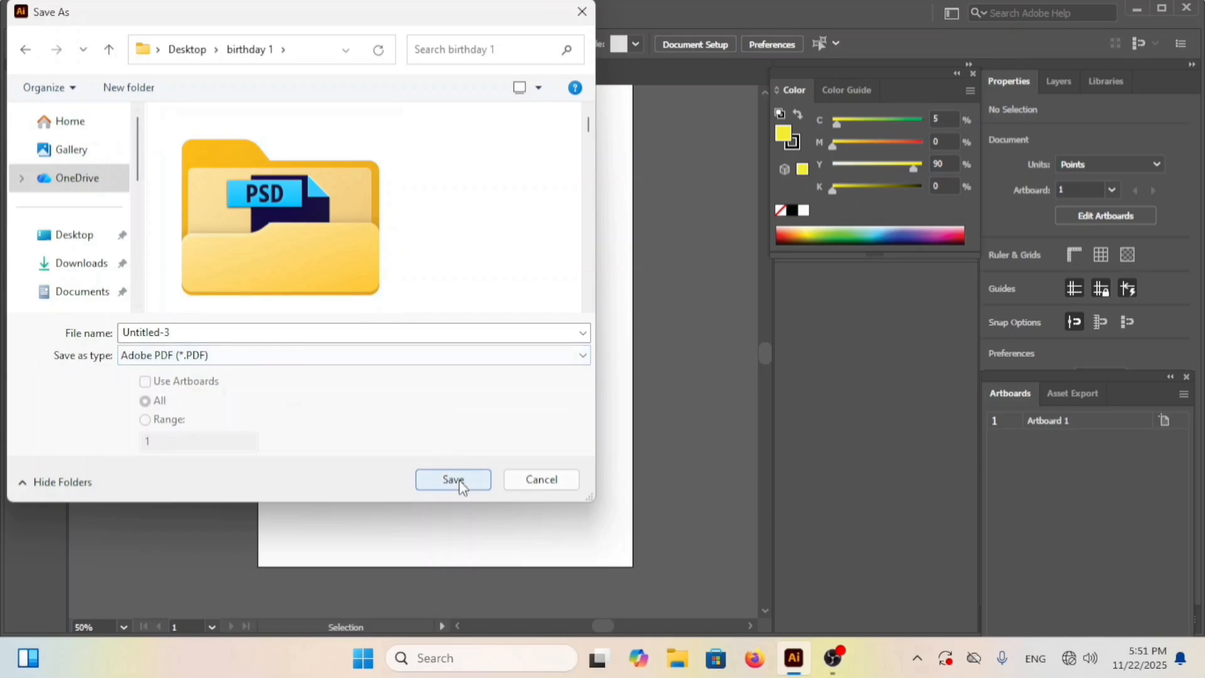
pyautogui.click(213, 330)
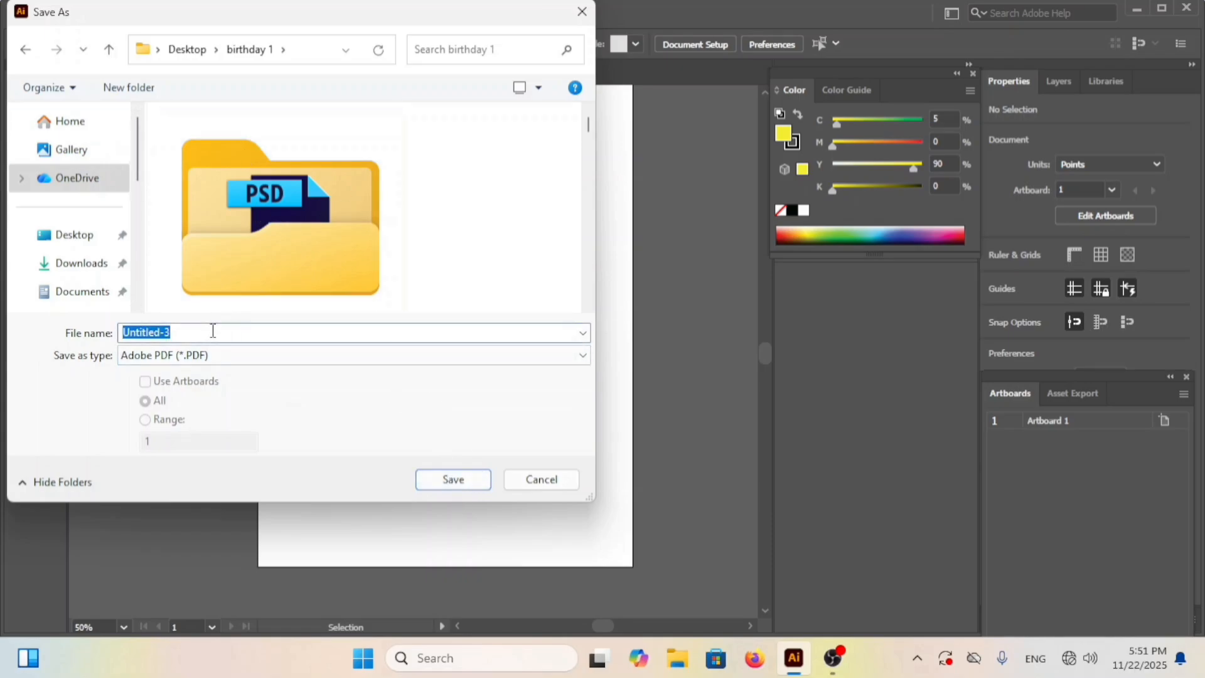
pyautogui.press('BackSpace')
pyautogui.write('lp')
pyautogui.press('BackSpace')
pyautogui.write('o')
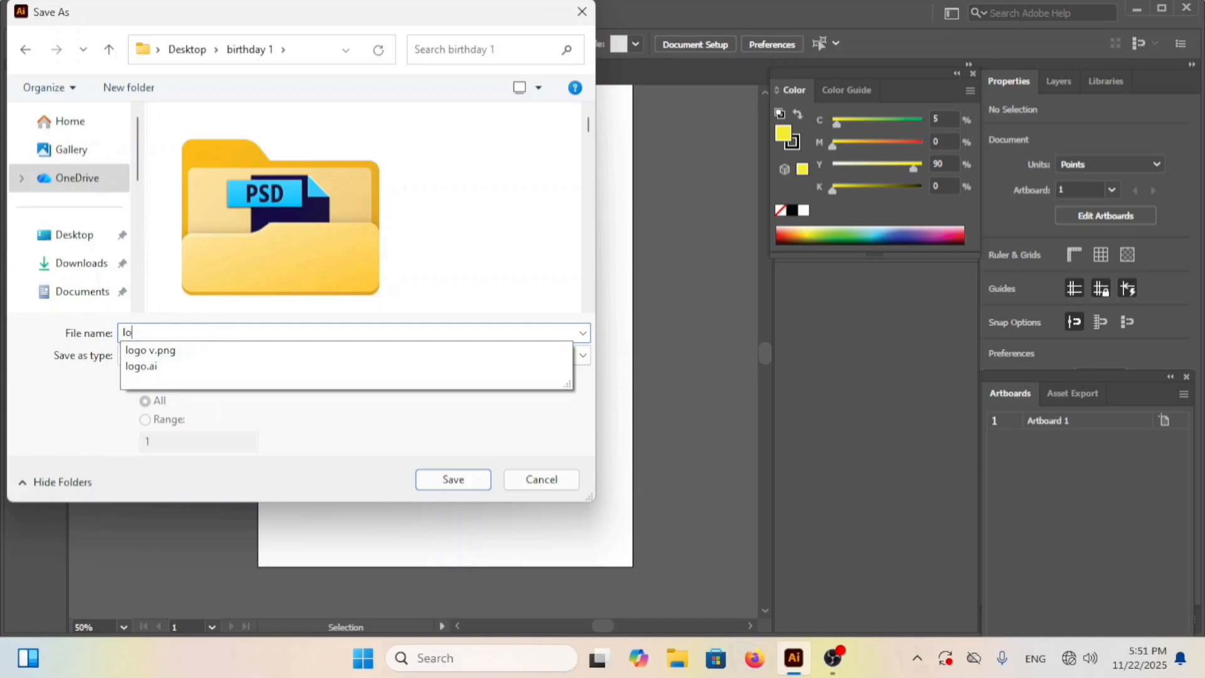
pyautogui.write('go')
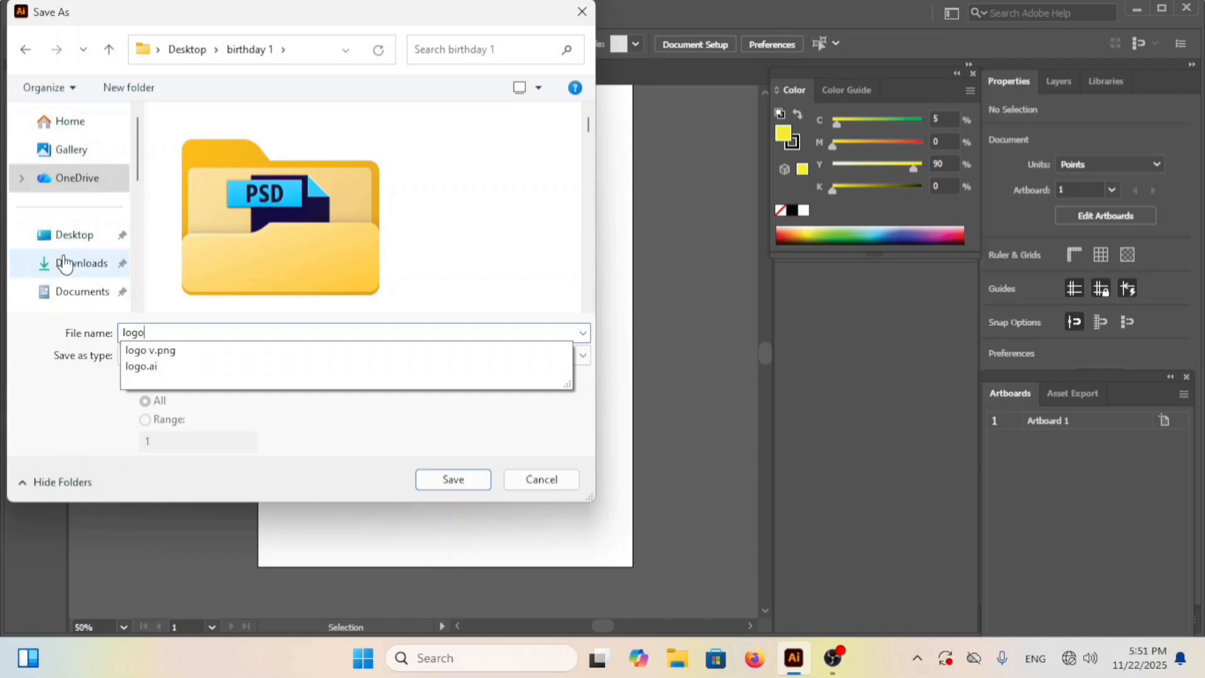
pyautogui.click(69, 237)
pyautogui.click(446, 487)
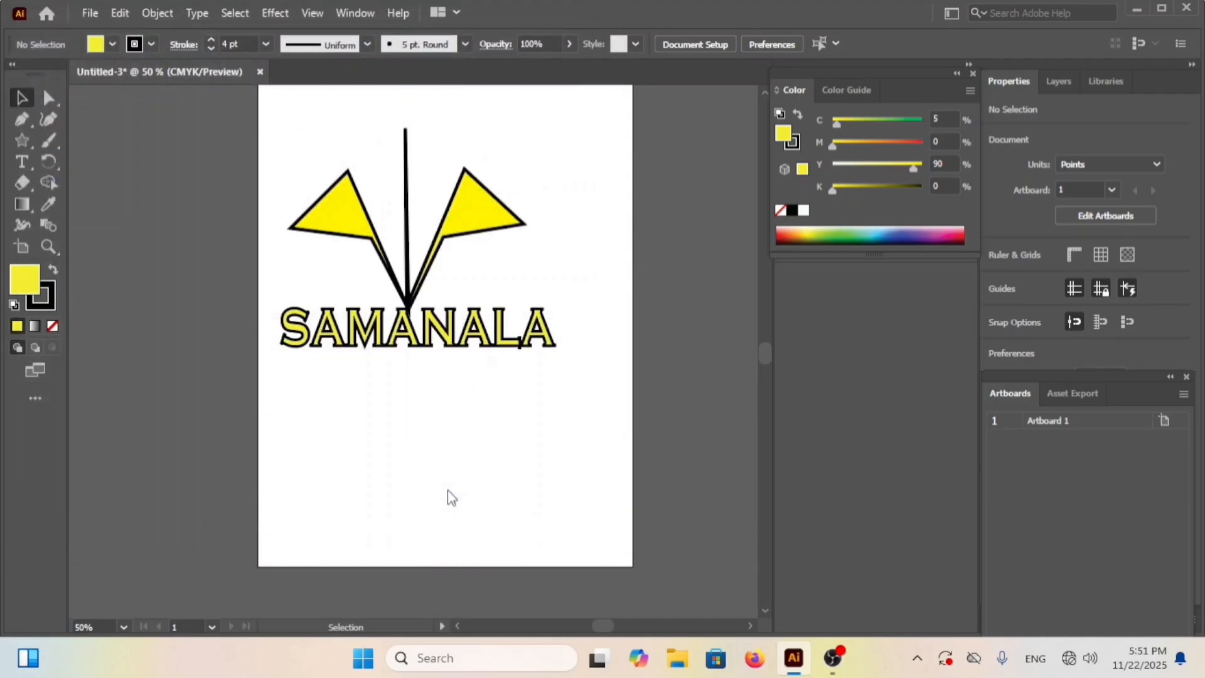